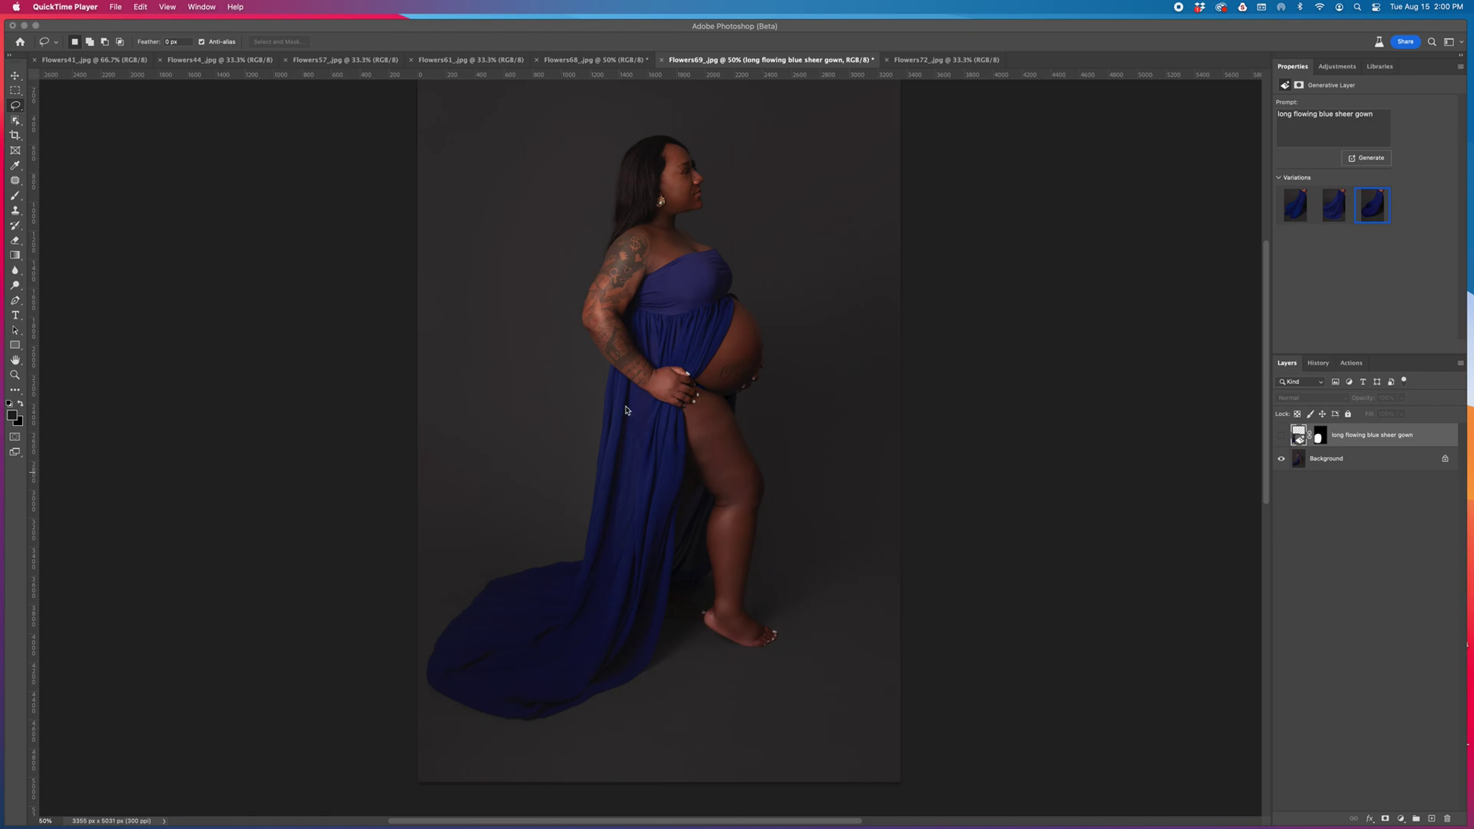
- Lasso the area below the subject's hand and generate 'long flowing blue sheer gown' as a new layer
left_click(505, 409)
mouse_move(651, 402)
left_mouse_down()
mouse_move(597, 378)
mouse_move(447, 557)
mouse_move(420, 642)
mouse_move(419, 695)
mouse_move(442, 725)
mouse_move(503, 748)
mouse_move(579, 742)
mouse_move(637, 720)
mouse_move(671, 675)
mouse_move(682, 484)
mouse_move(650, 402)
left_mouse_up()
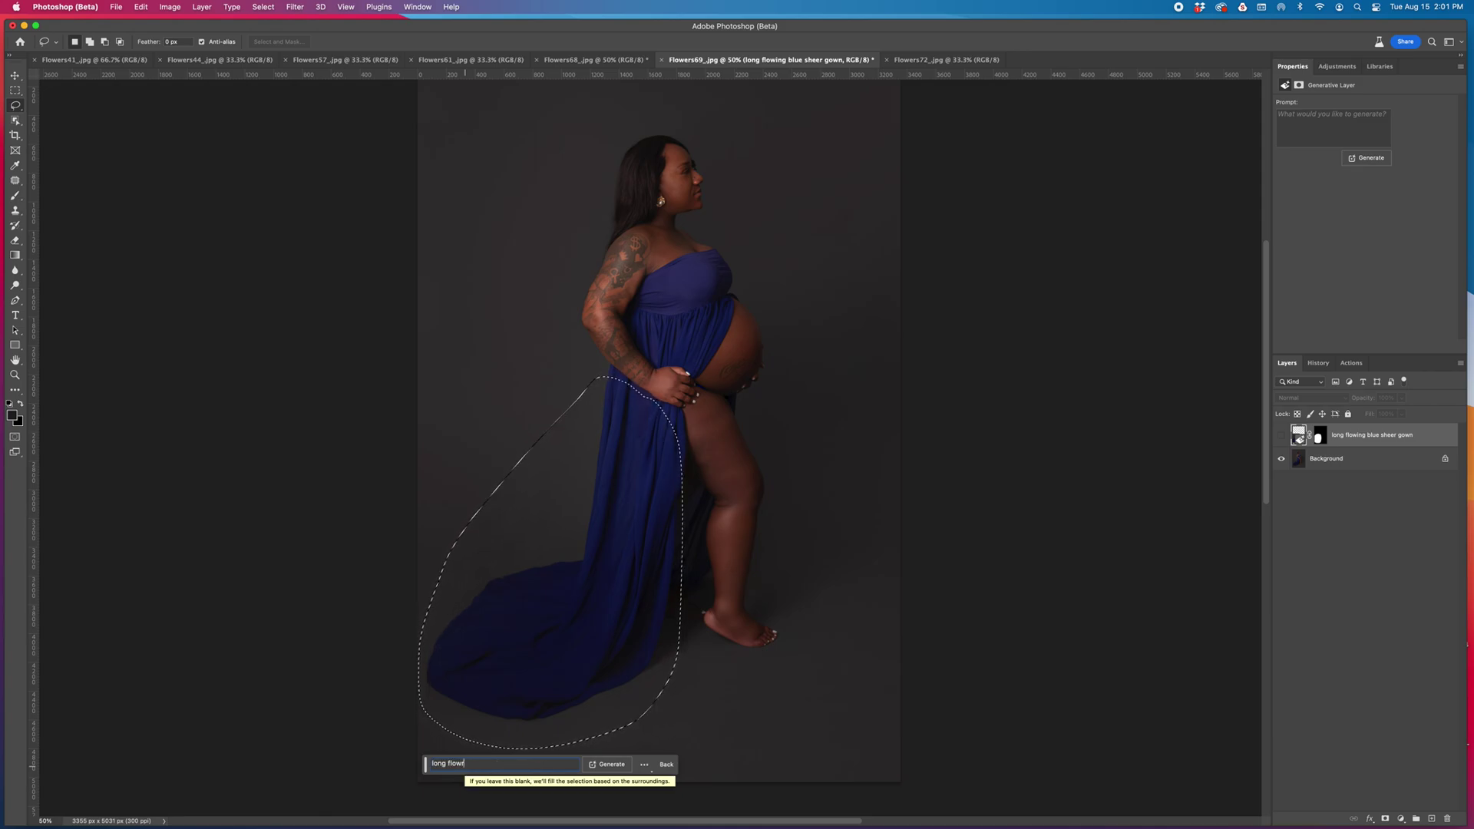
key("BackSpace")
type("i")
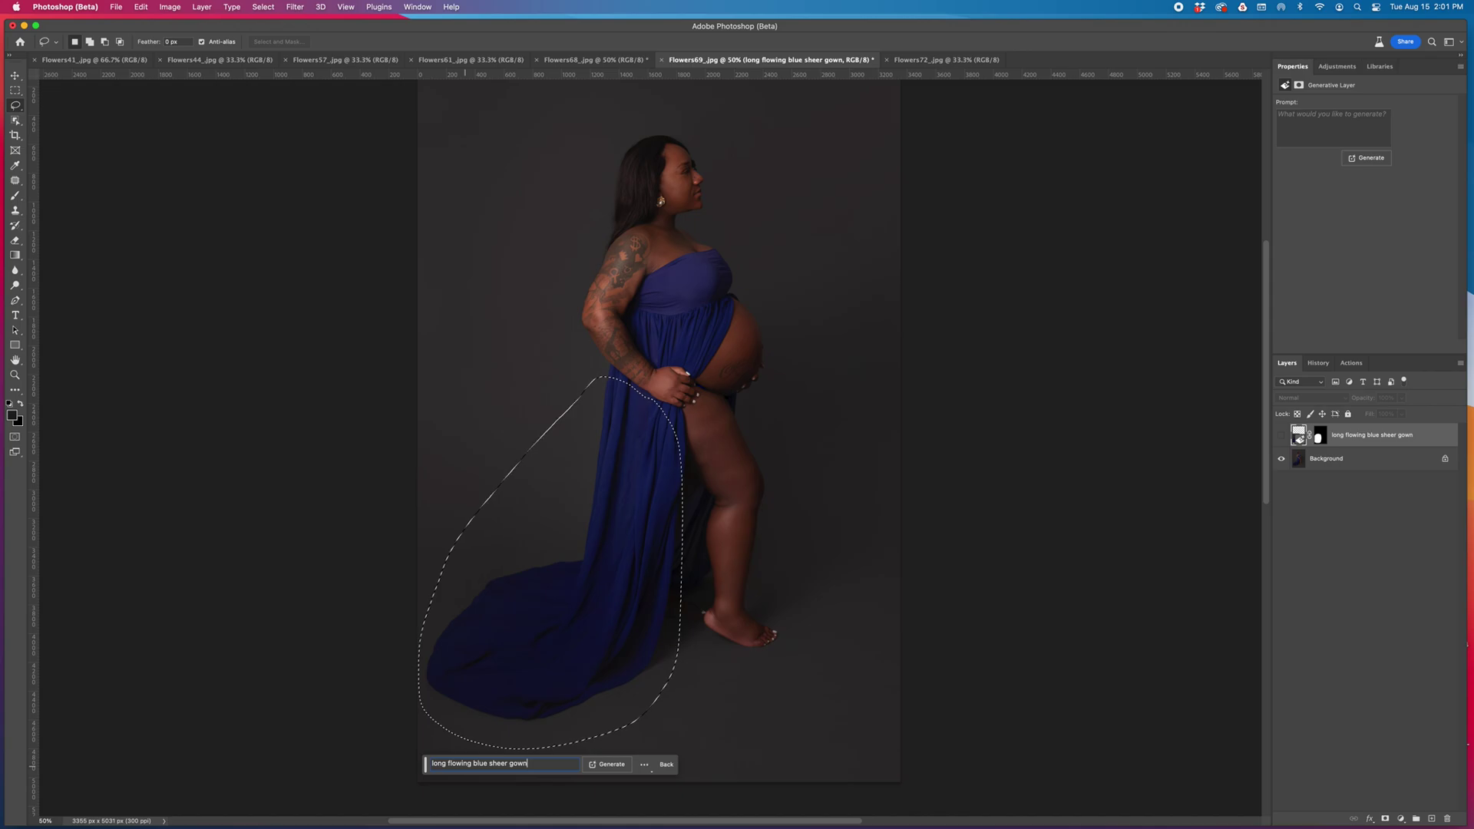
key("Return")
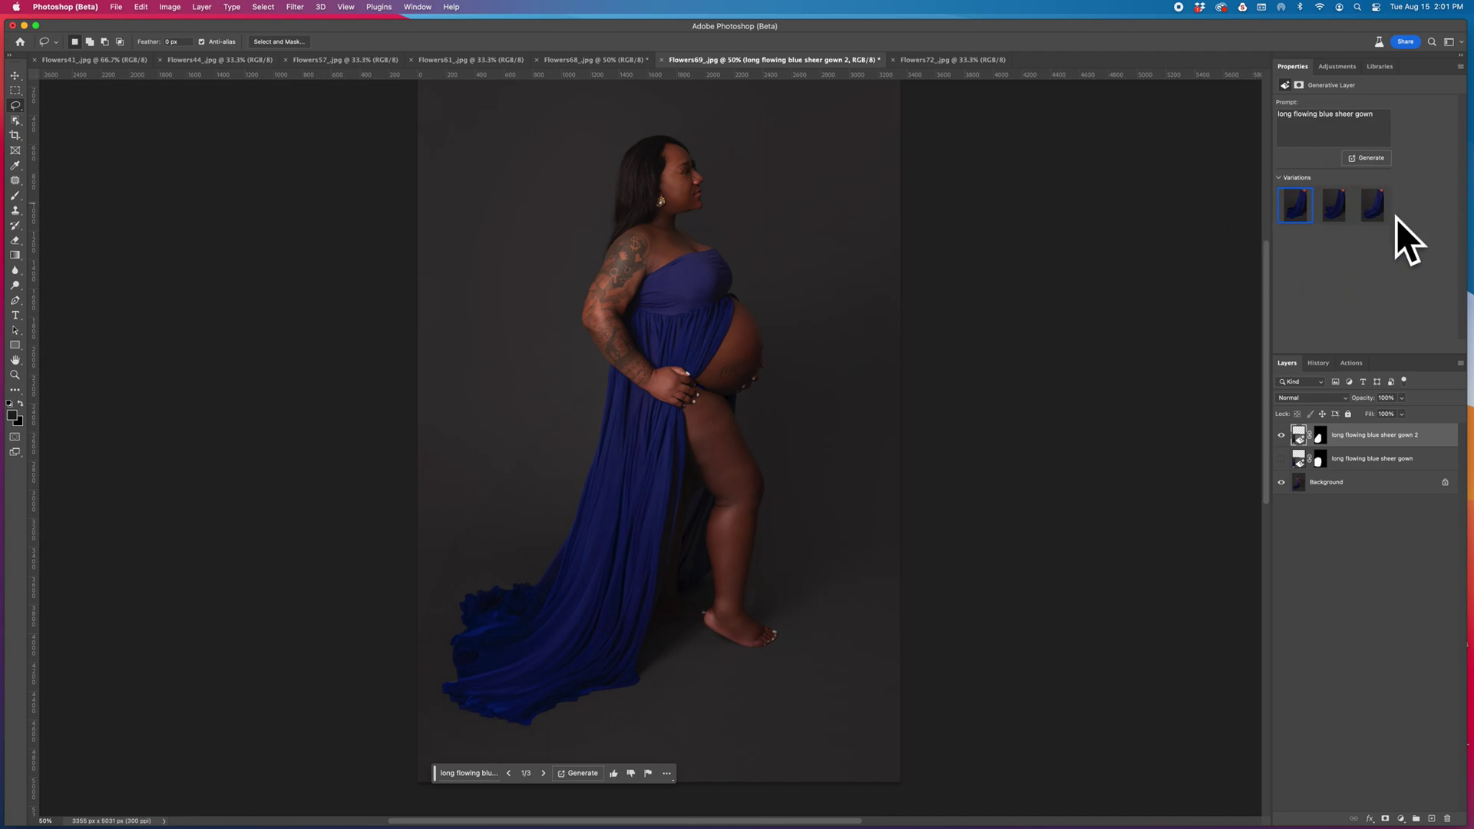
mouse_move(1282, 222)
- Preview gown train variations 2 and 3, then generate a fresh batch of variations
left_click(1333, 222)
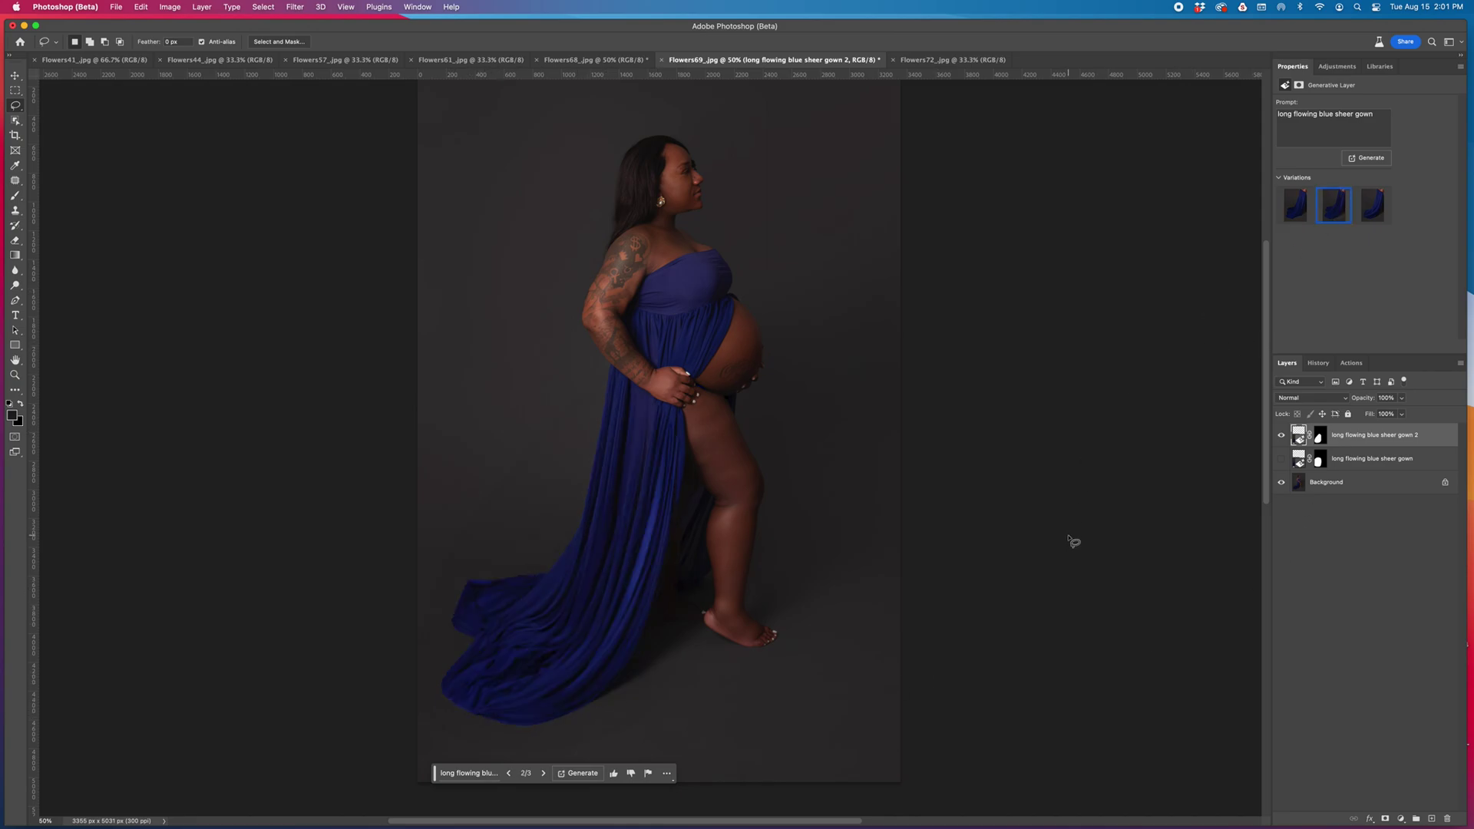
mouse_move(1374, 209)
left_click(1374, 211)
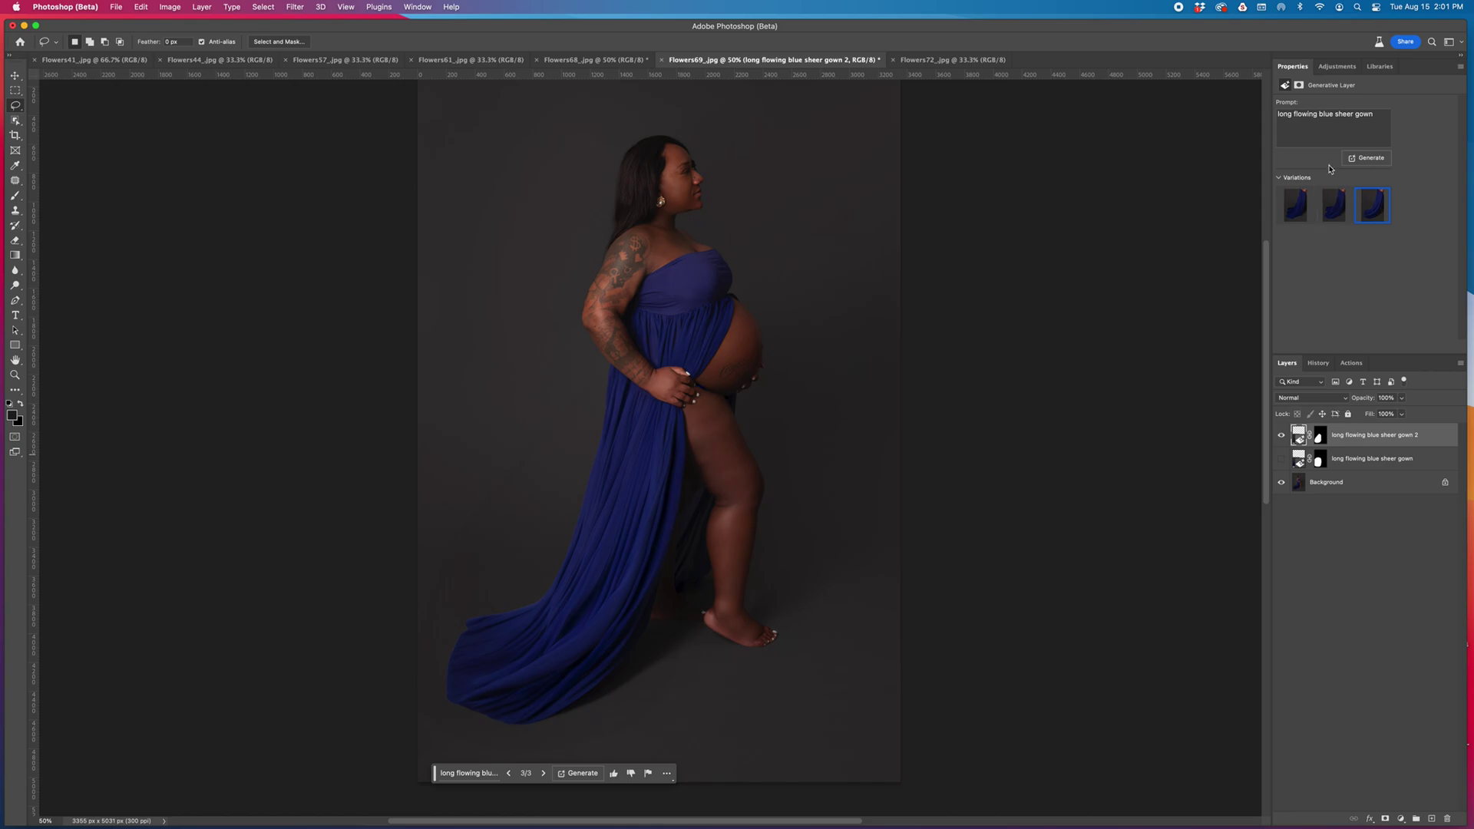
left_click(1371, 158)
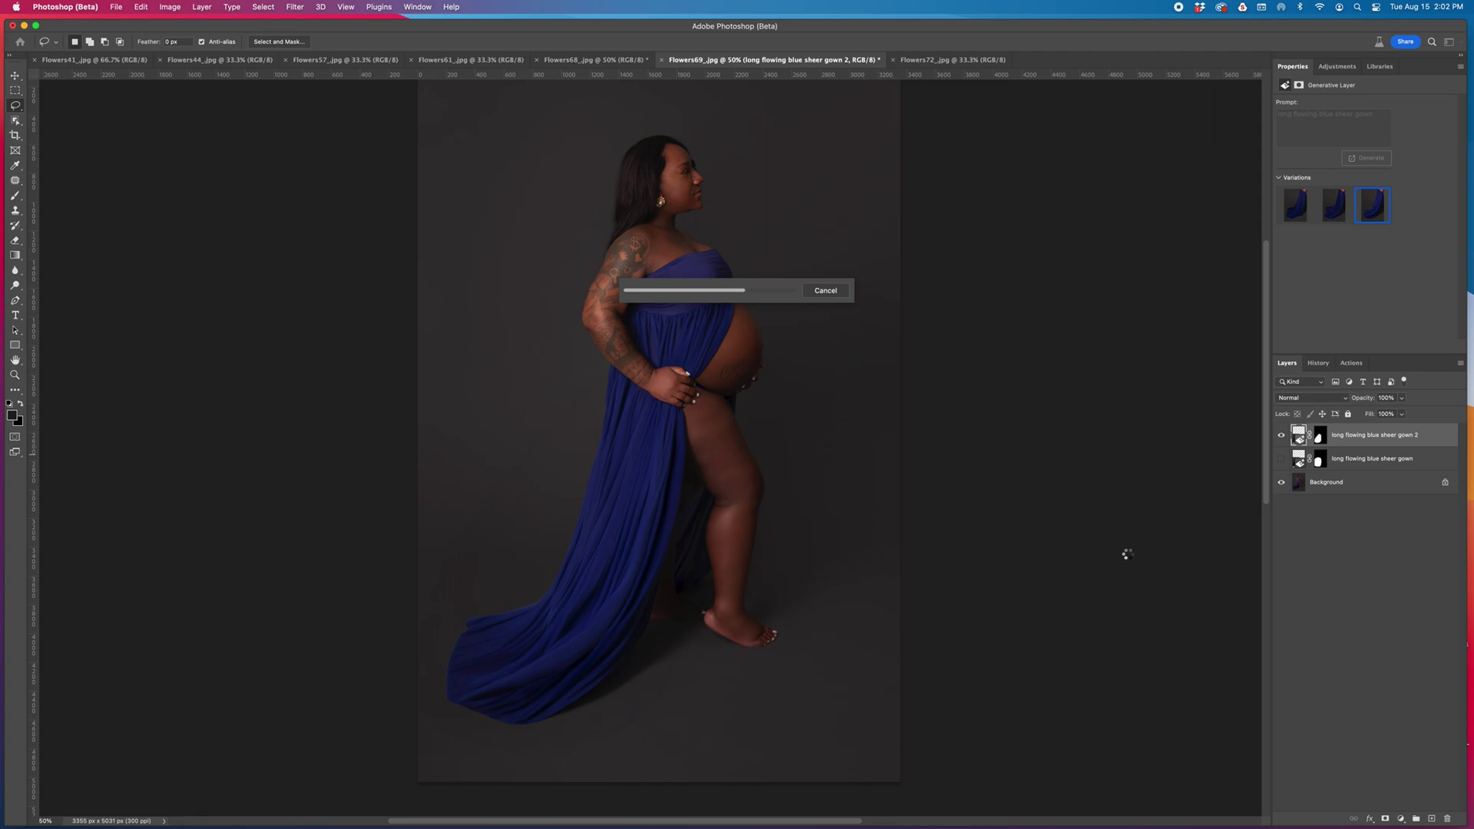
- Preview the new 'gown 2' variations, cycling through thumbnails one to three
left_click(1292, 251)
left_click(1292, 212)
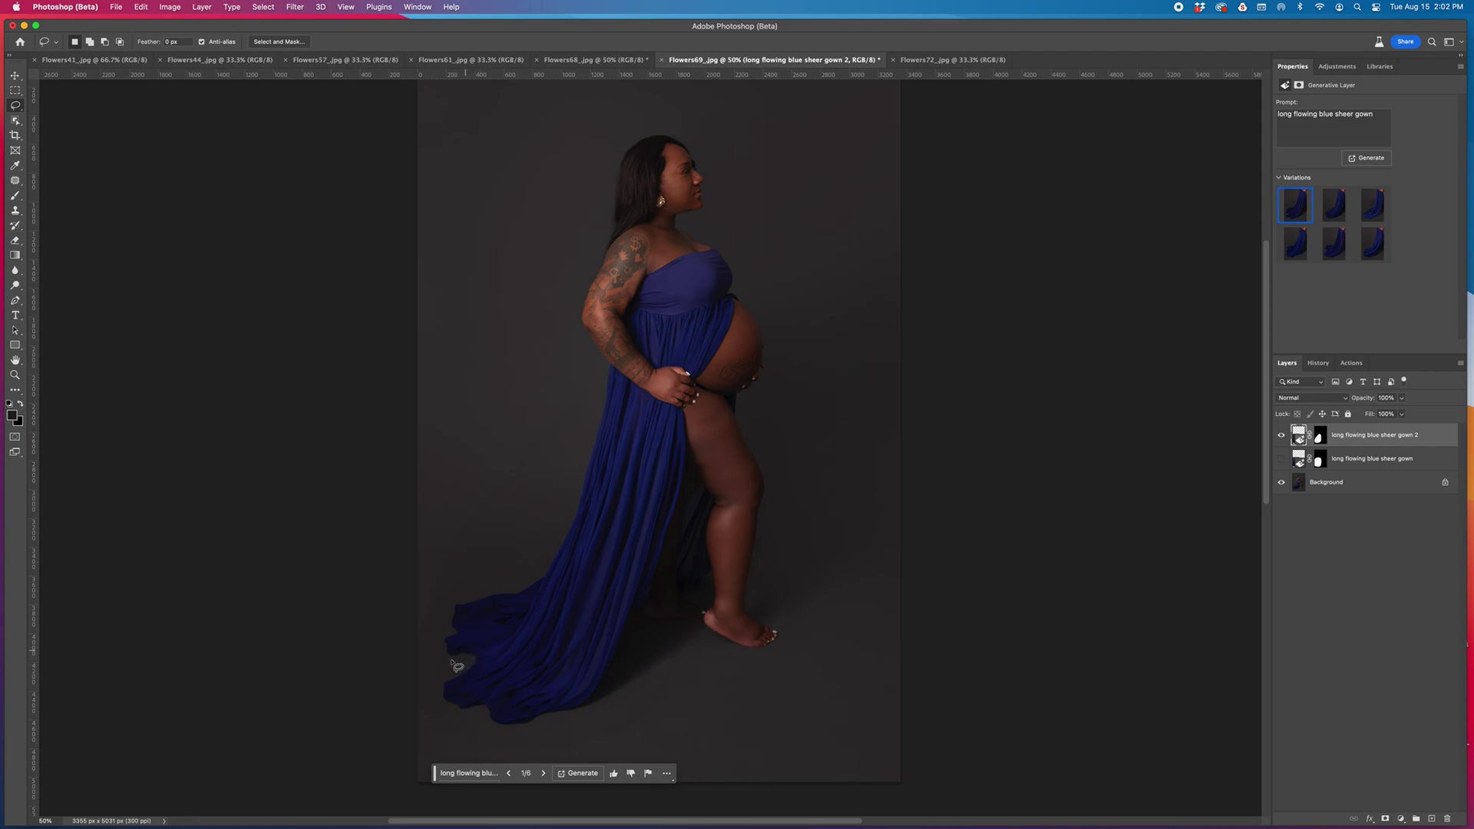
left_click(1333, 206)
left_click(1371, 208)
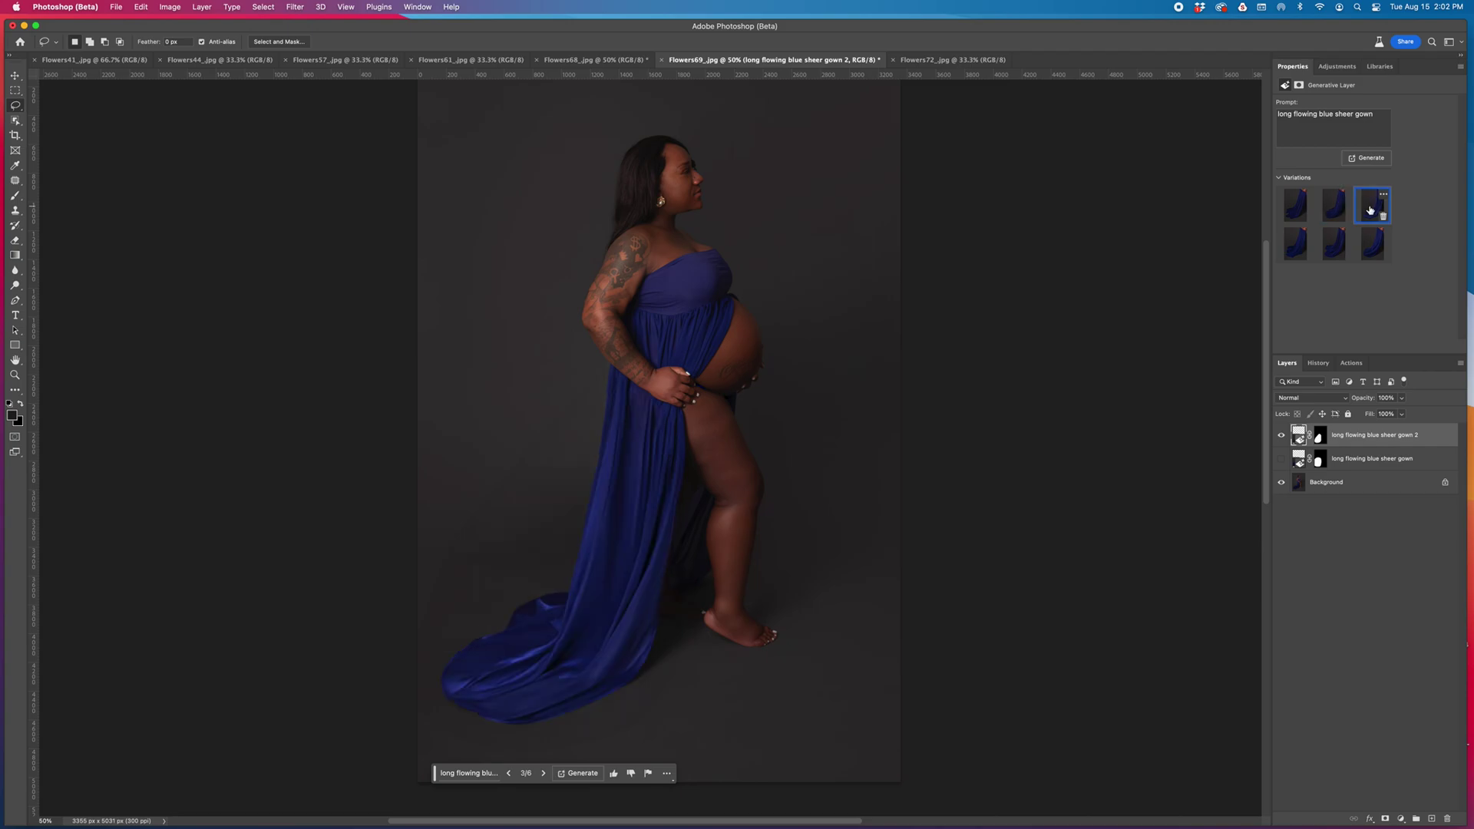
- Hide the 'gown 2' layer and show the original 'long flowing blue sheer gown' layer
left_click(1280, 436)
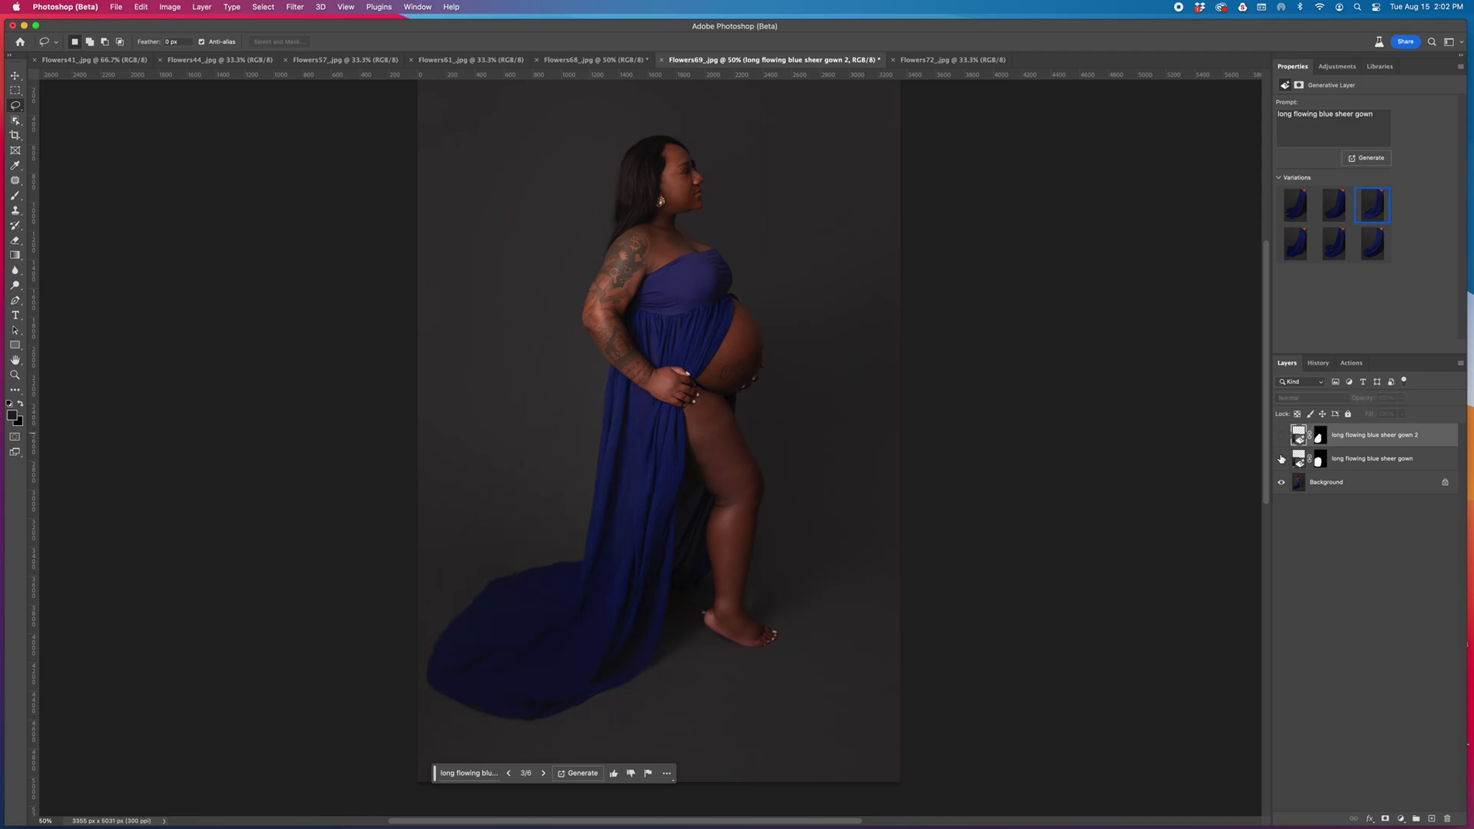
left_click(1281, 460)
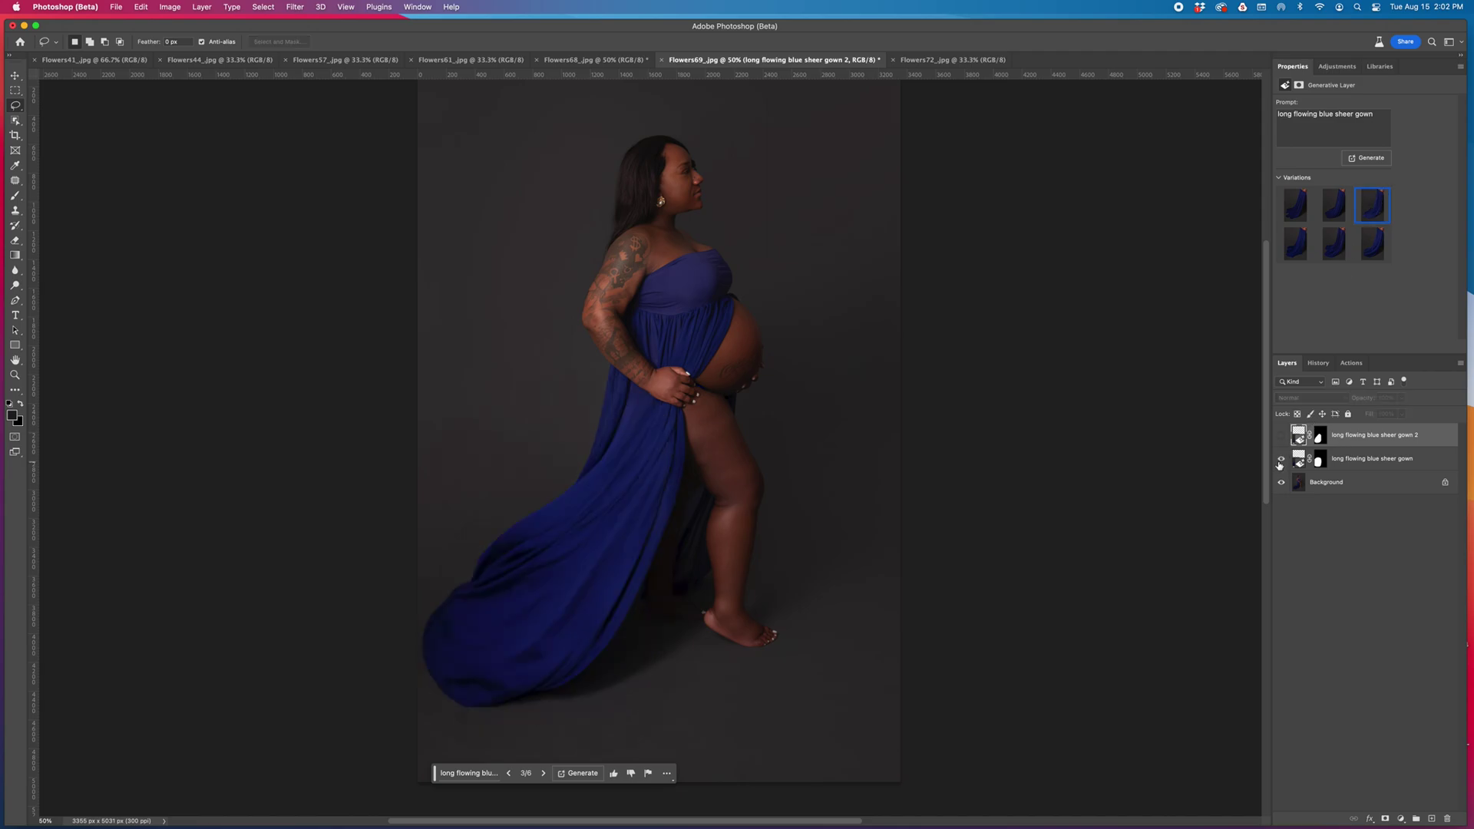
mouse_move(1333, 249)
- Select the first gown layer and settle on its third variation (3/3)
left_click(1363, 461)
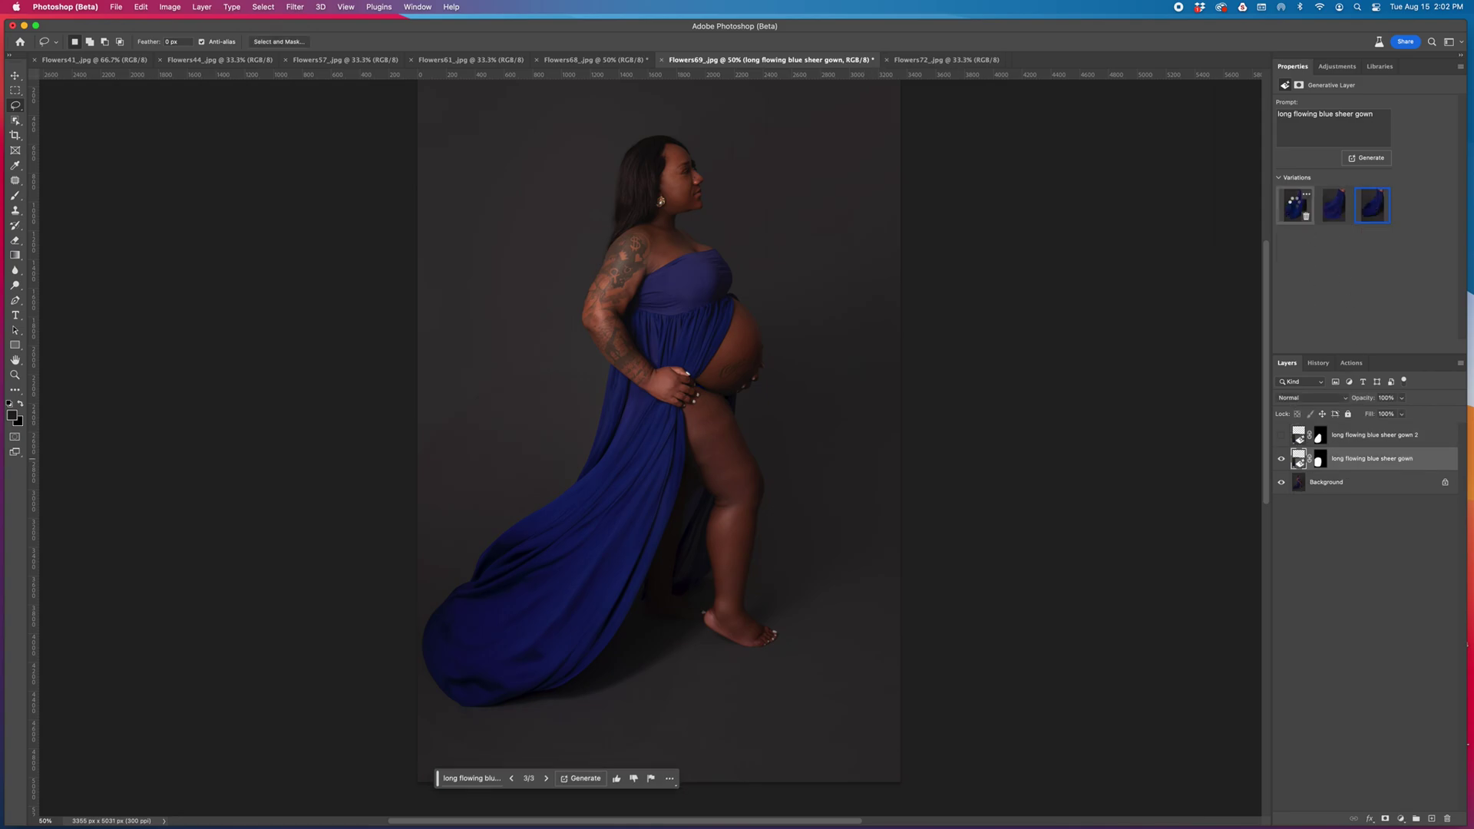
left_click(1296, 205)
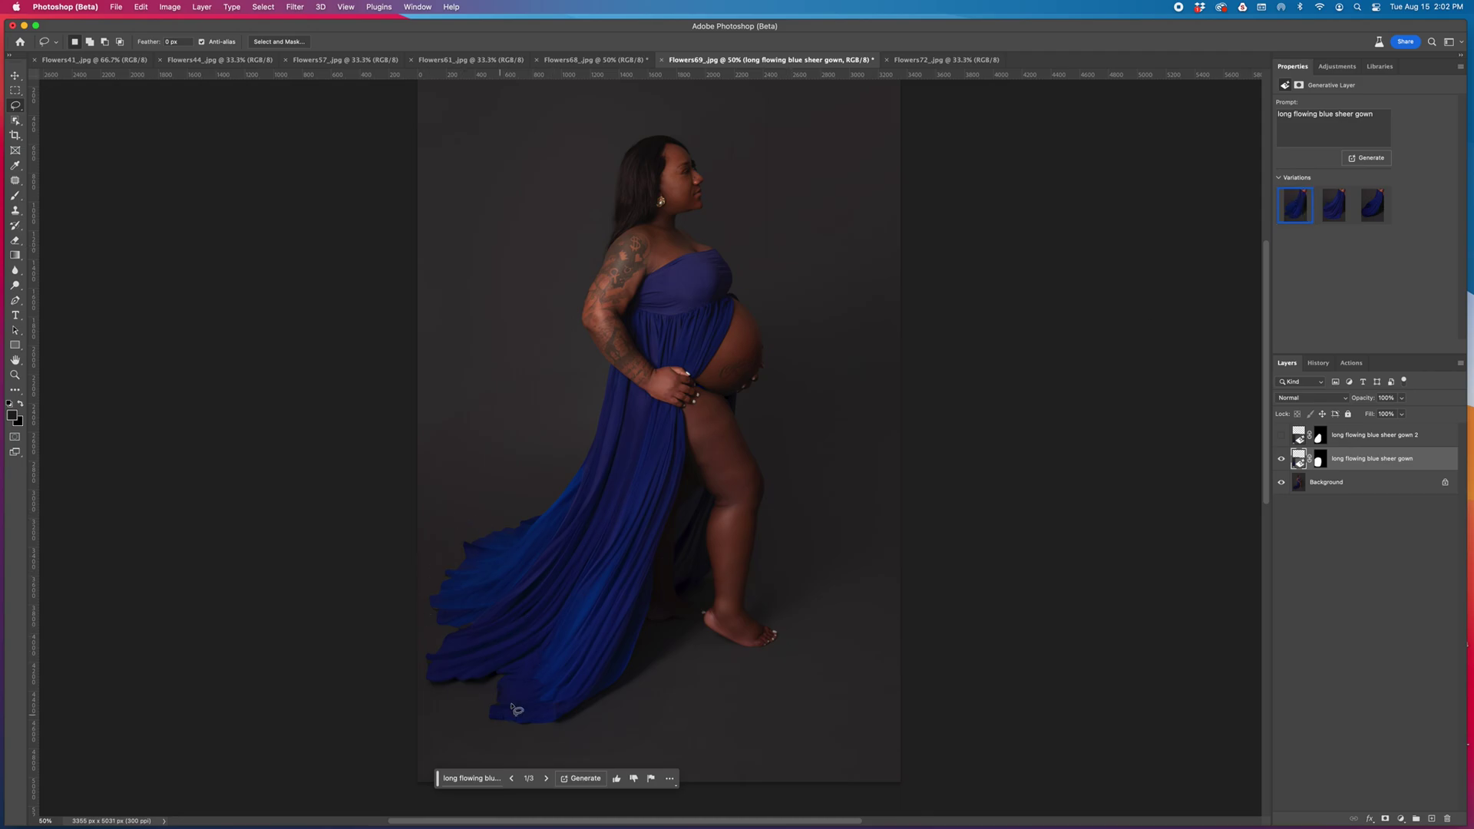
left_click(1333, 214)
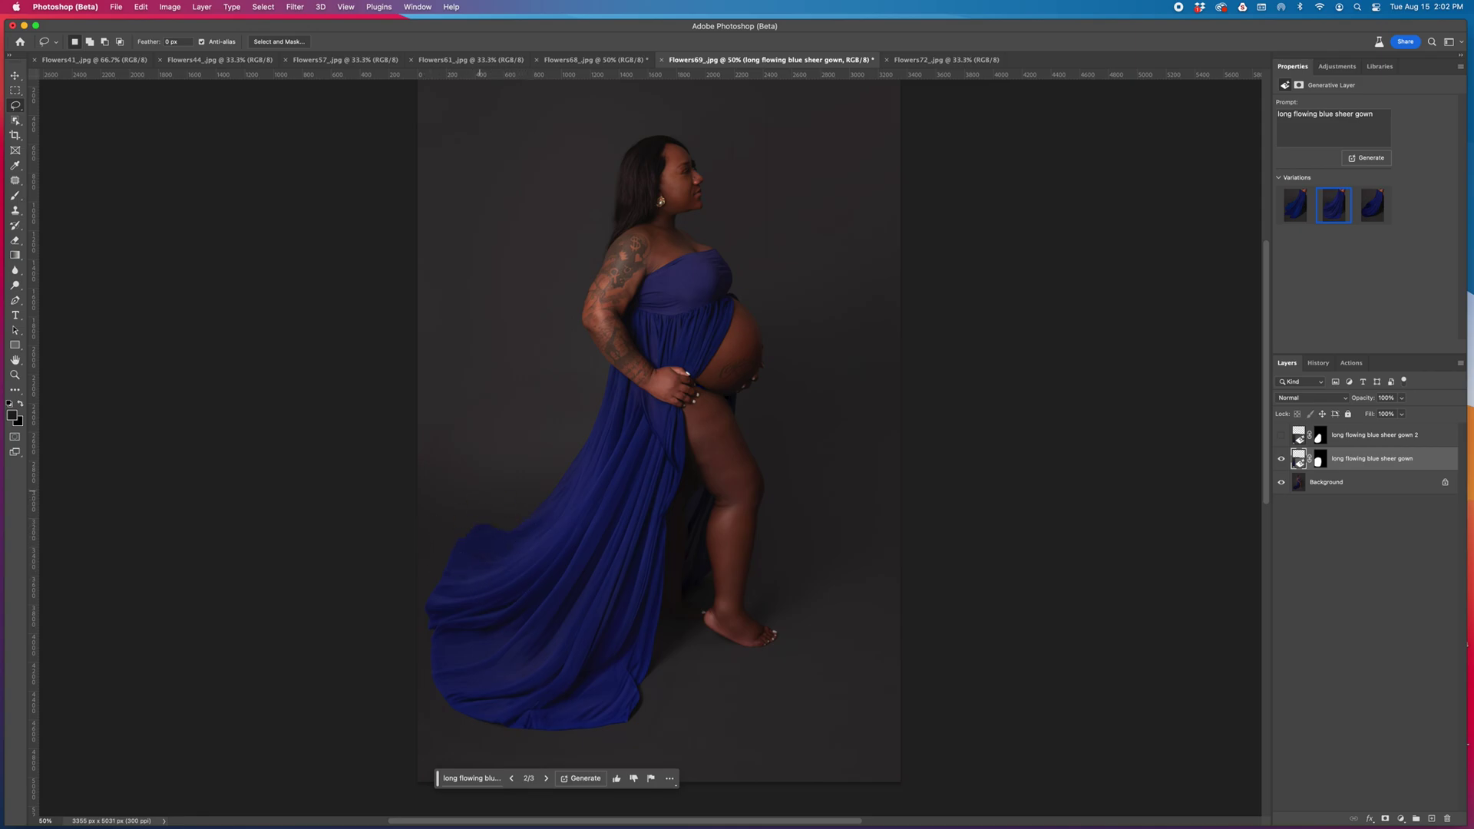
left_click(1367, 220)
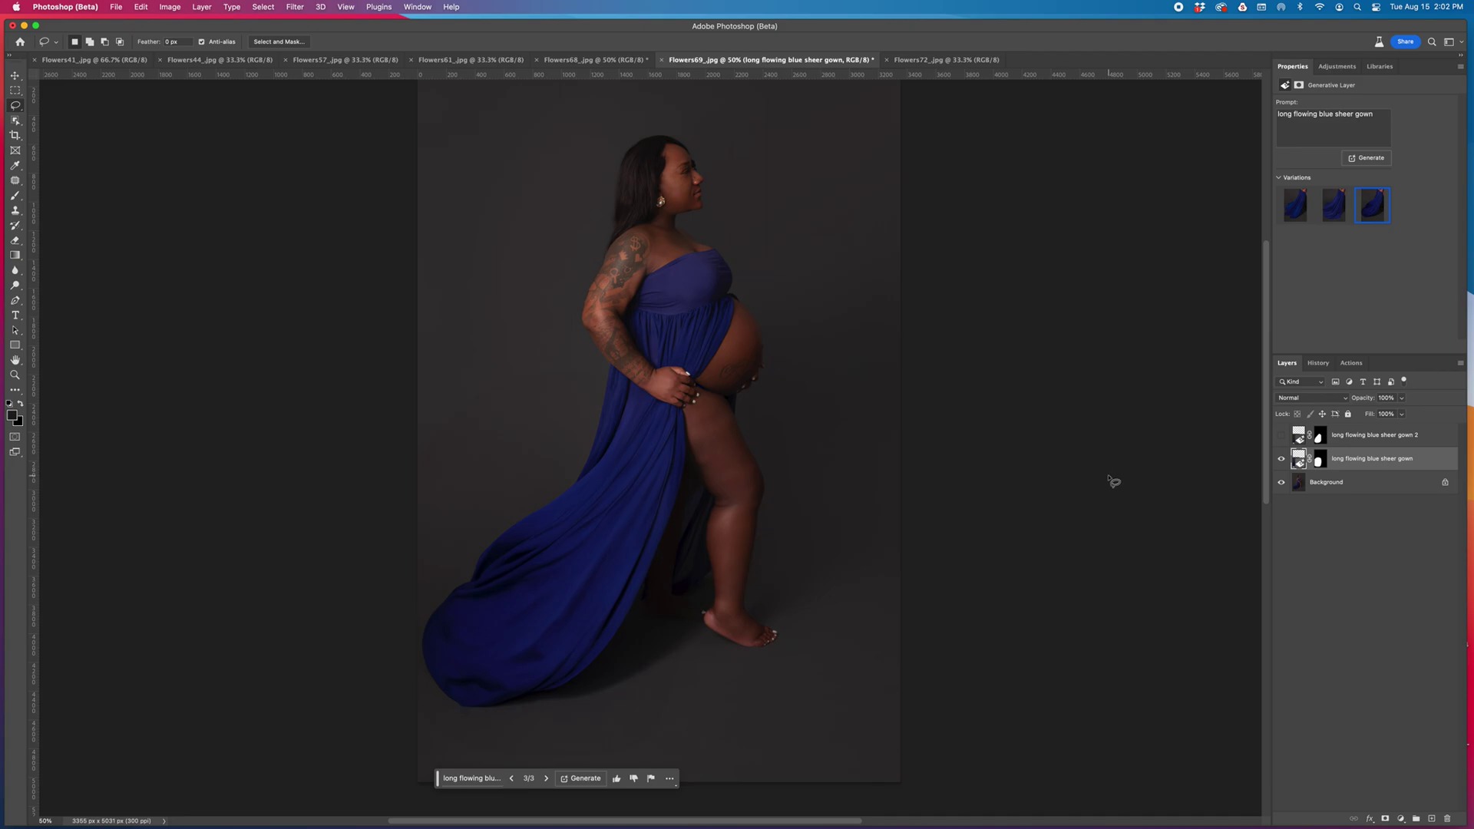
- Zoom out to compare the portrait with and without the gown layer, then select its mask
key("super+minus")
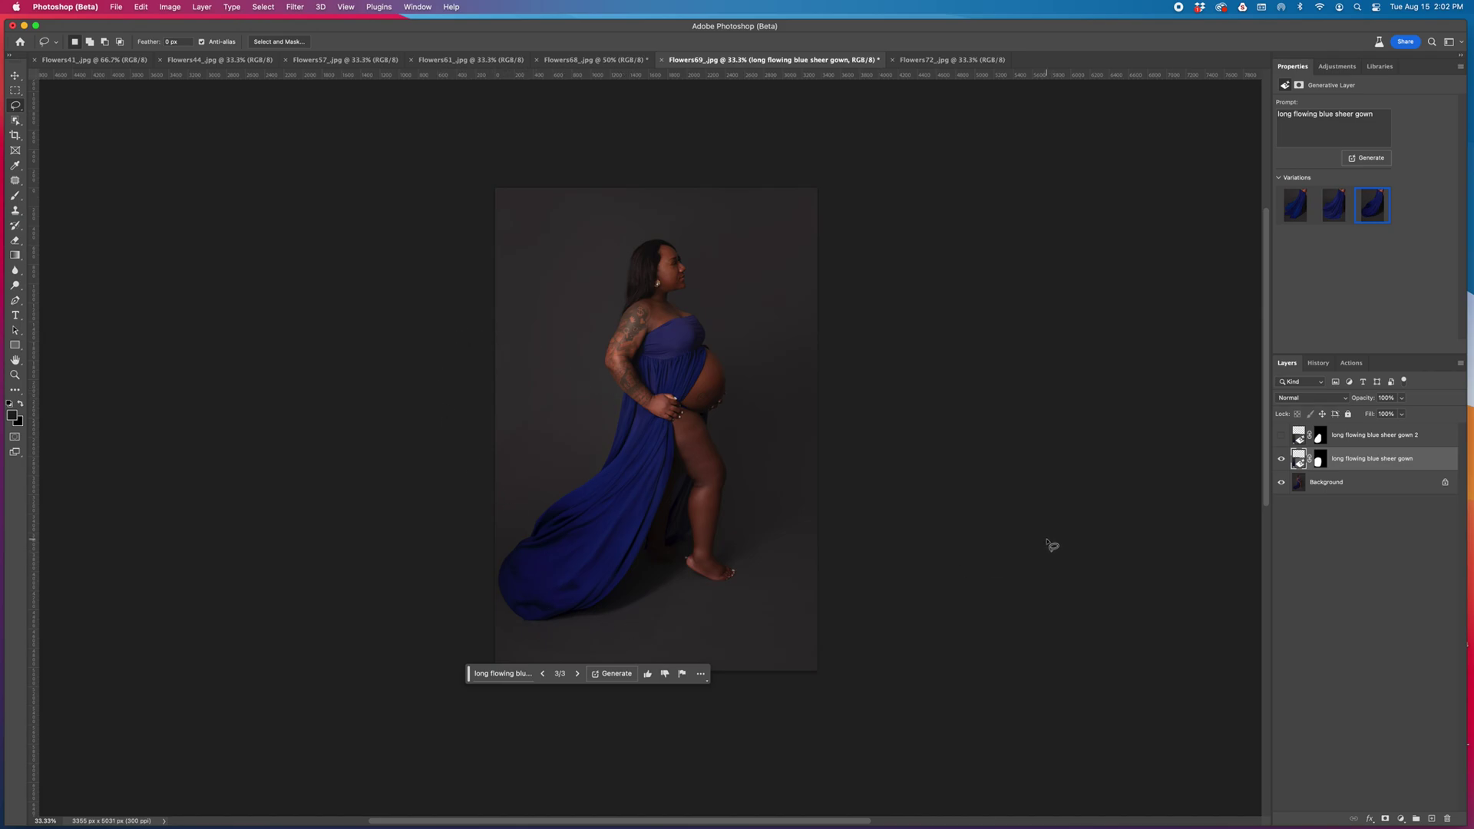
left_click(1280, 459)
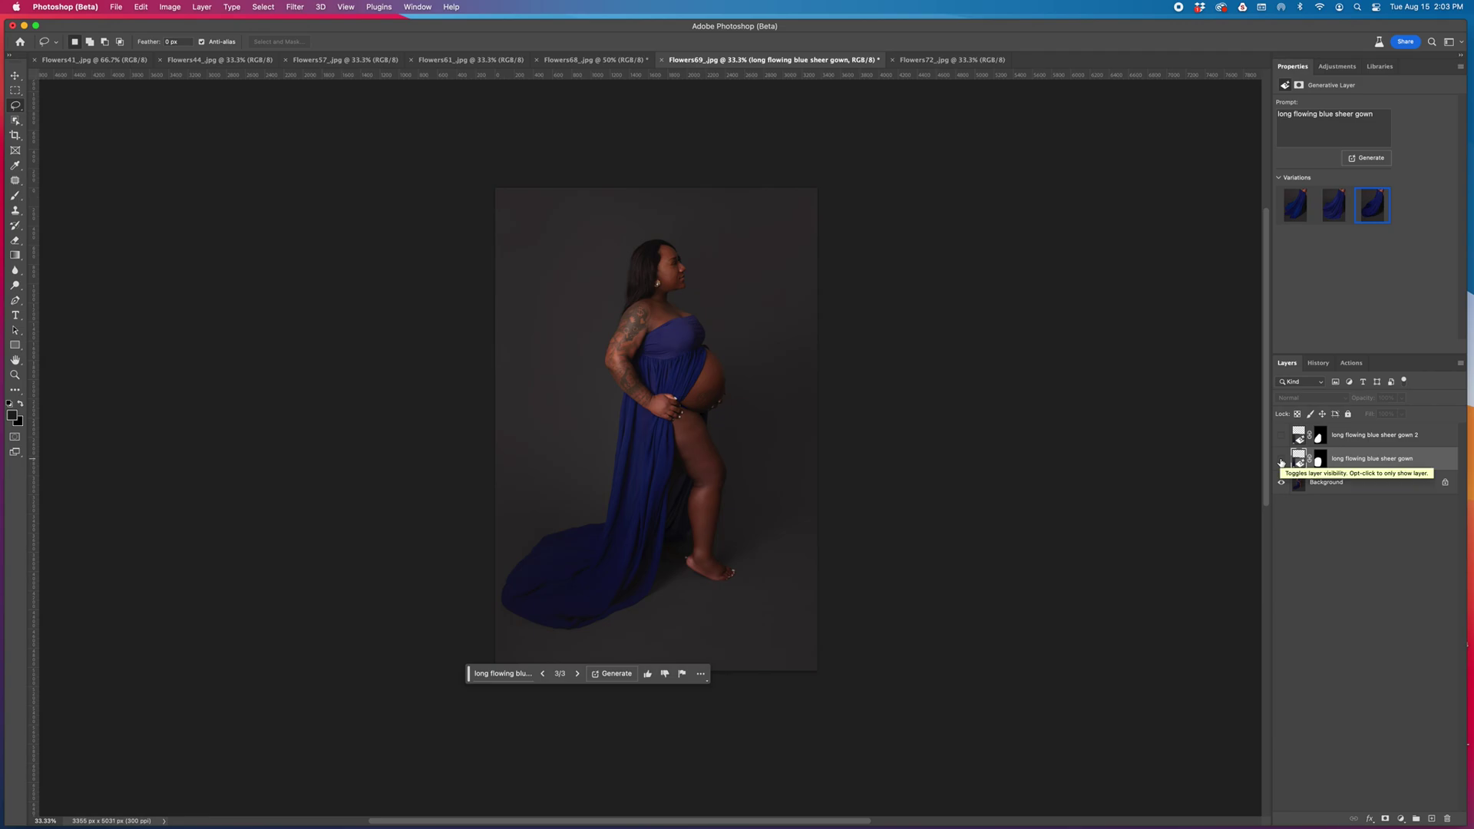
left_click(1281, 461)
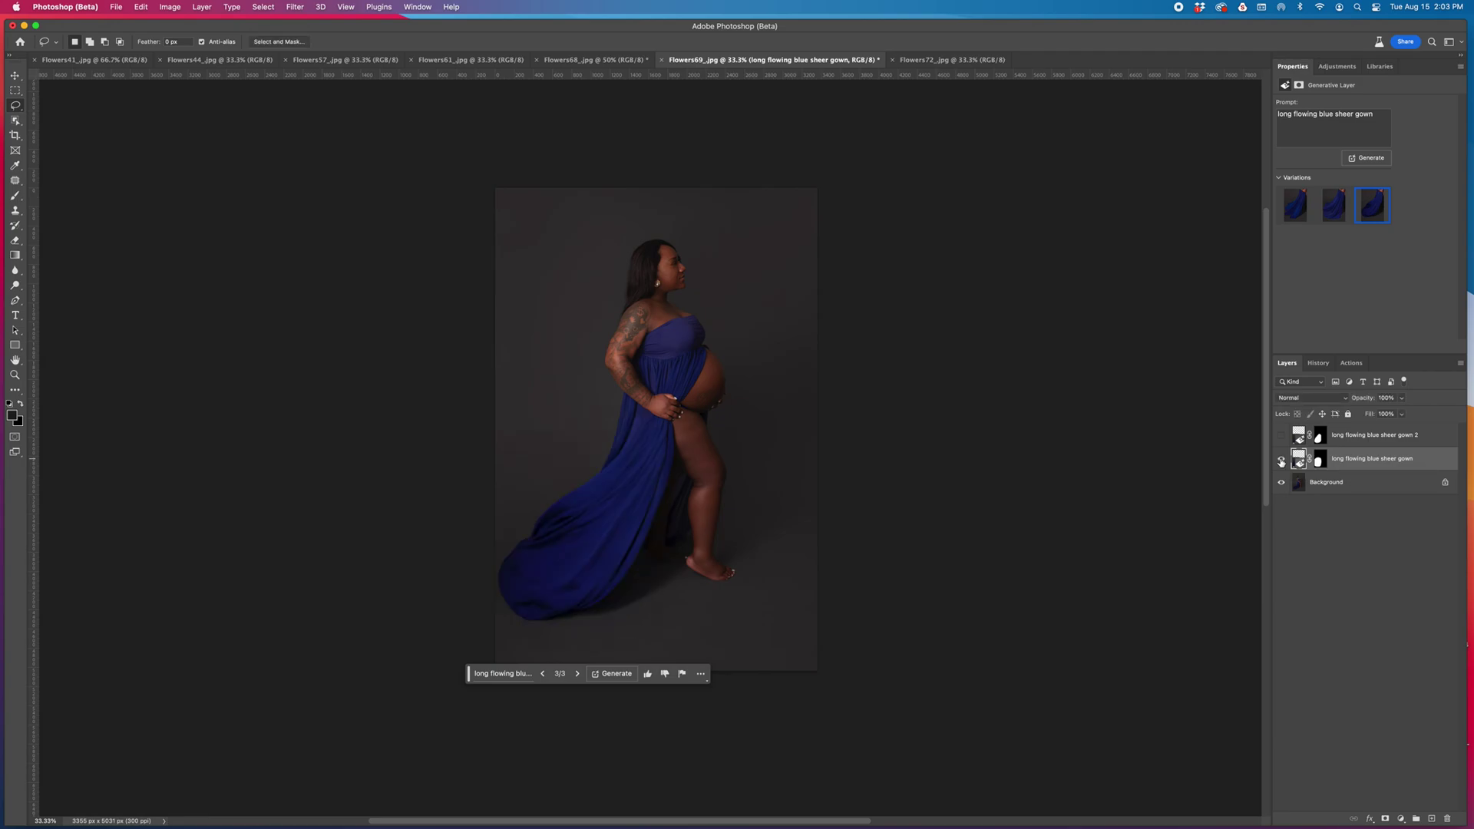
key("super+equal")
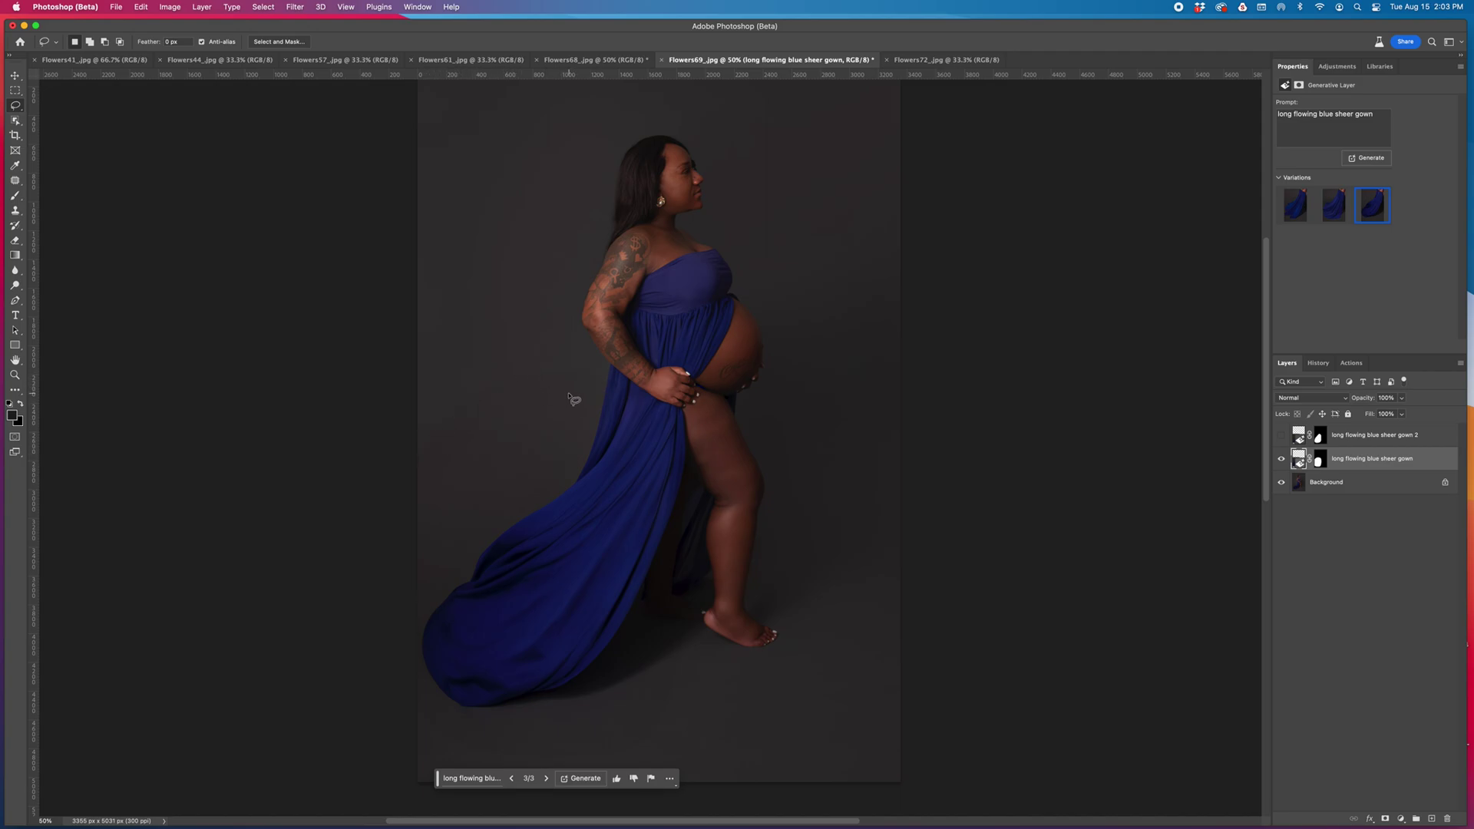
scroll(573, 401, "down", 2)
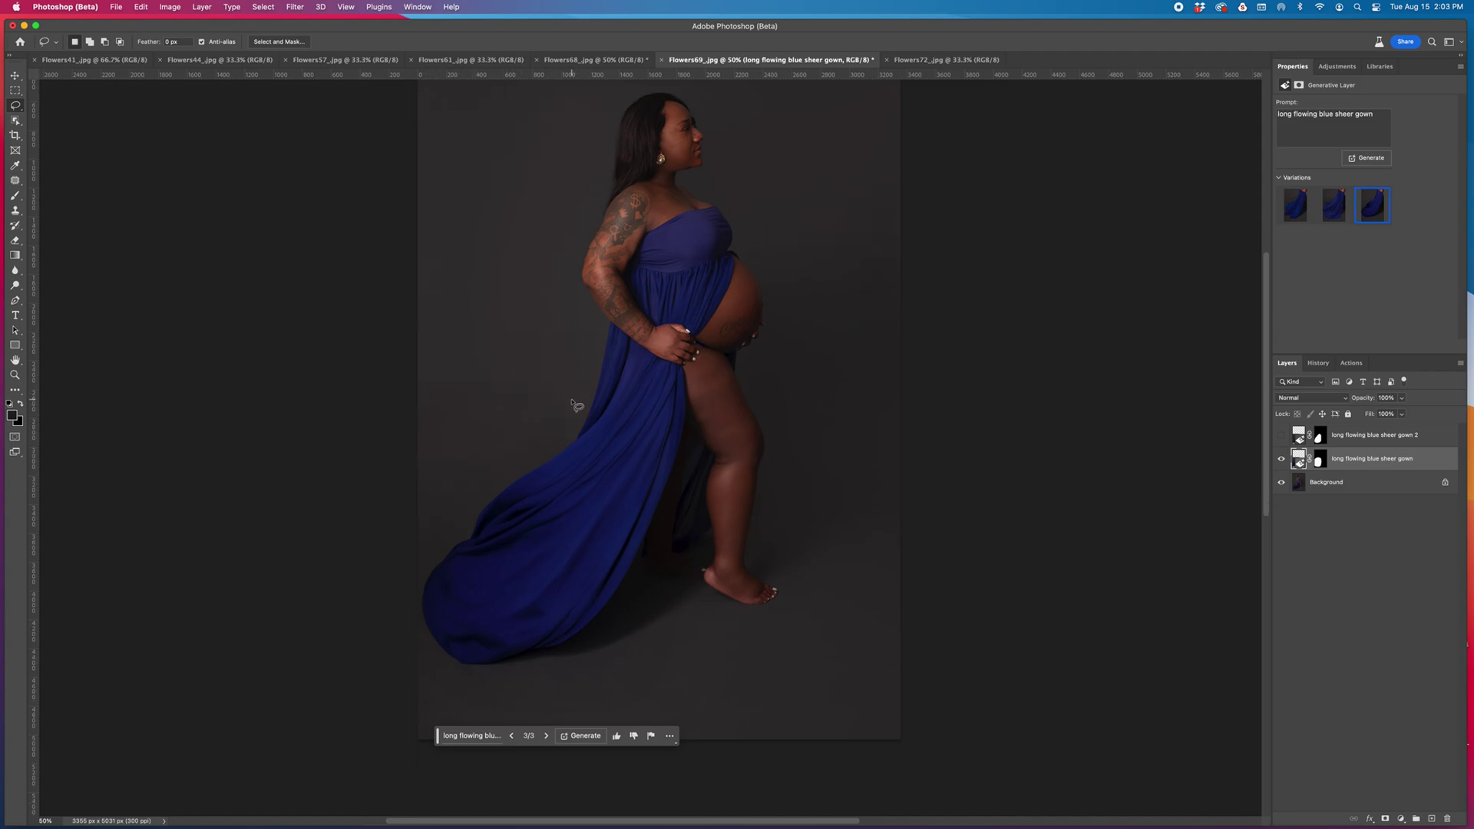
left_click(1321, 460)
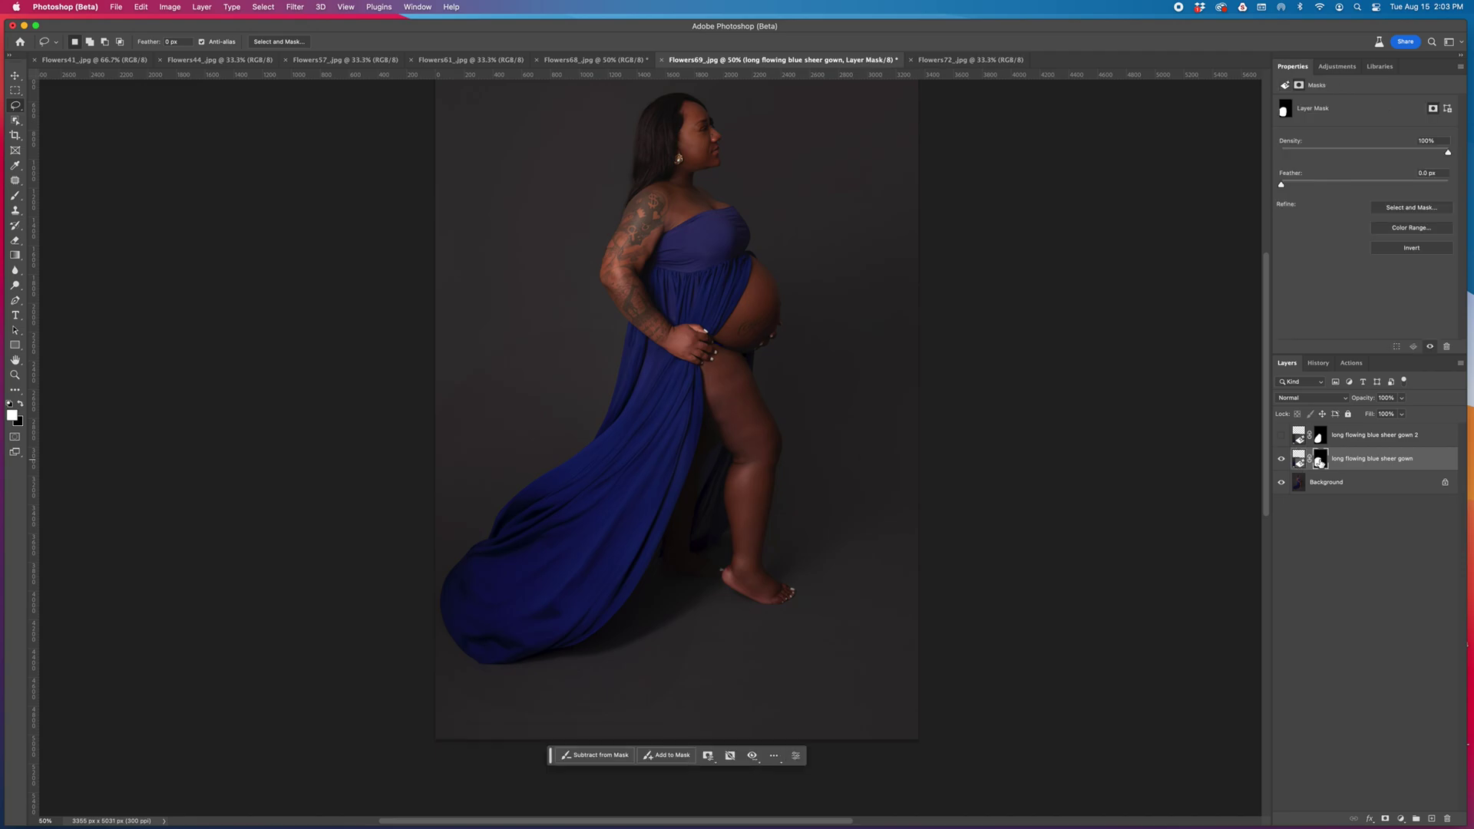
- Brush black and white on the gown layer's mask, then delete that layer and select 'gown 2'
key("b")
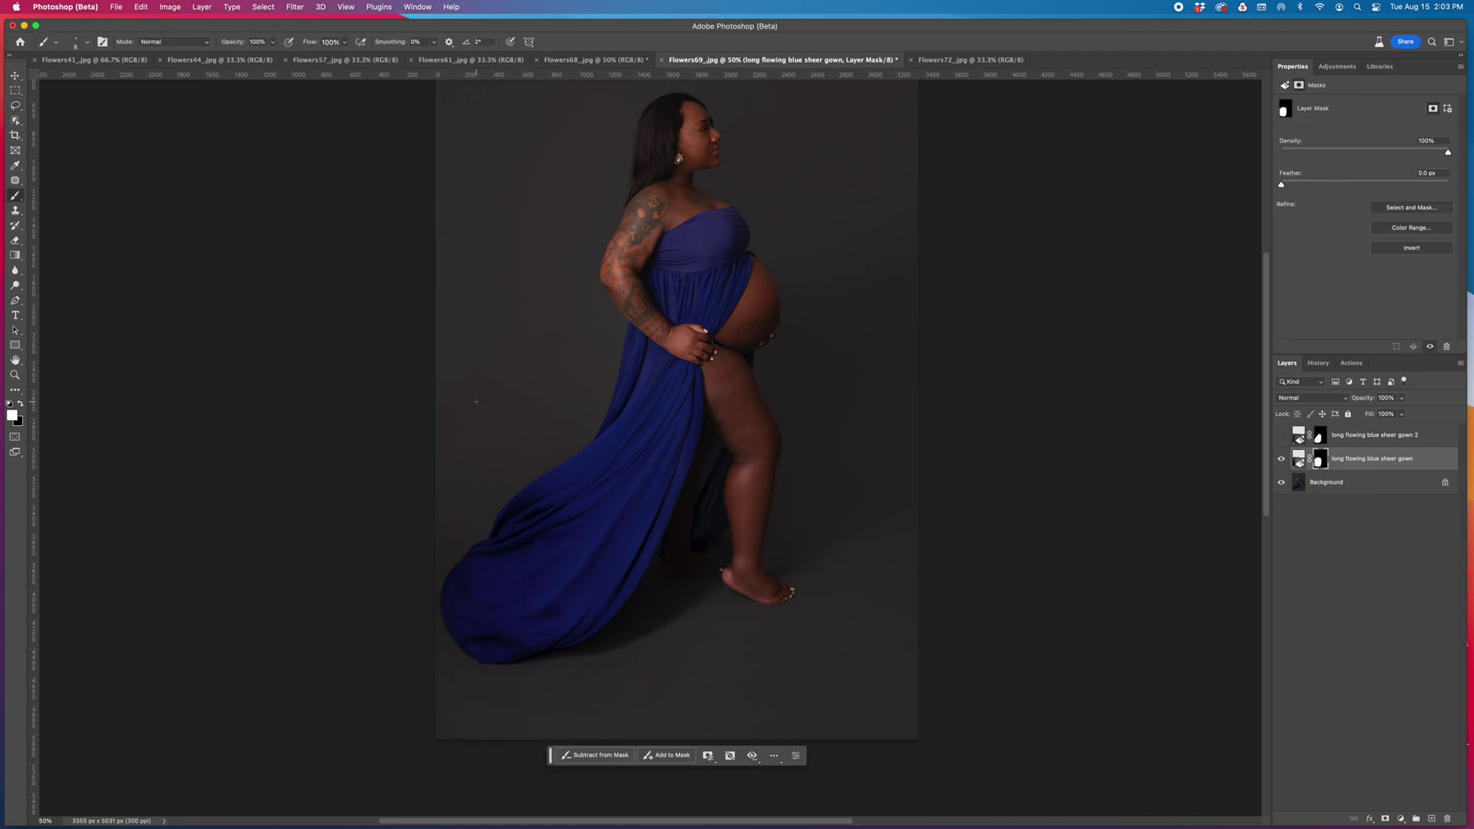
key("bracketright")
key("bracketright")
key("bracketright")
key("bracketright")
key("bracketright")
key("bracketright")
key("bracketright")
key("bracketright")
key("bracketright")
key("bracketright")
key("bracketright")
key("bracketright")
key("bracketright")
key("bracketright")
key("bracketright")
key("bracketright")
key("bracketright")
key("bracketright")
key("bracketright")
key("bracketright")
key("bracketright")
key("bracketright")
key("x")
key("super+equal")
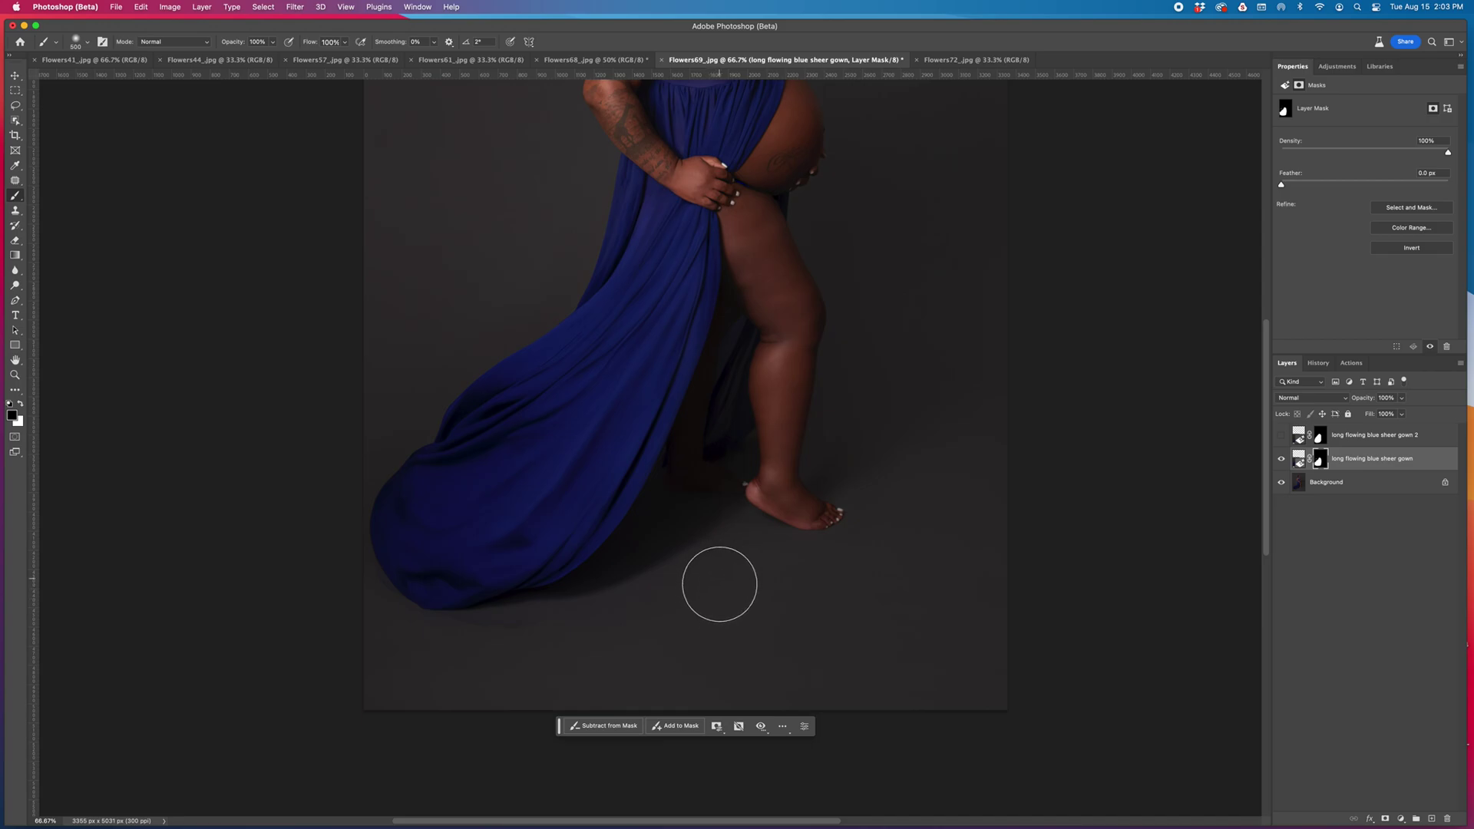
key("x")
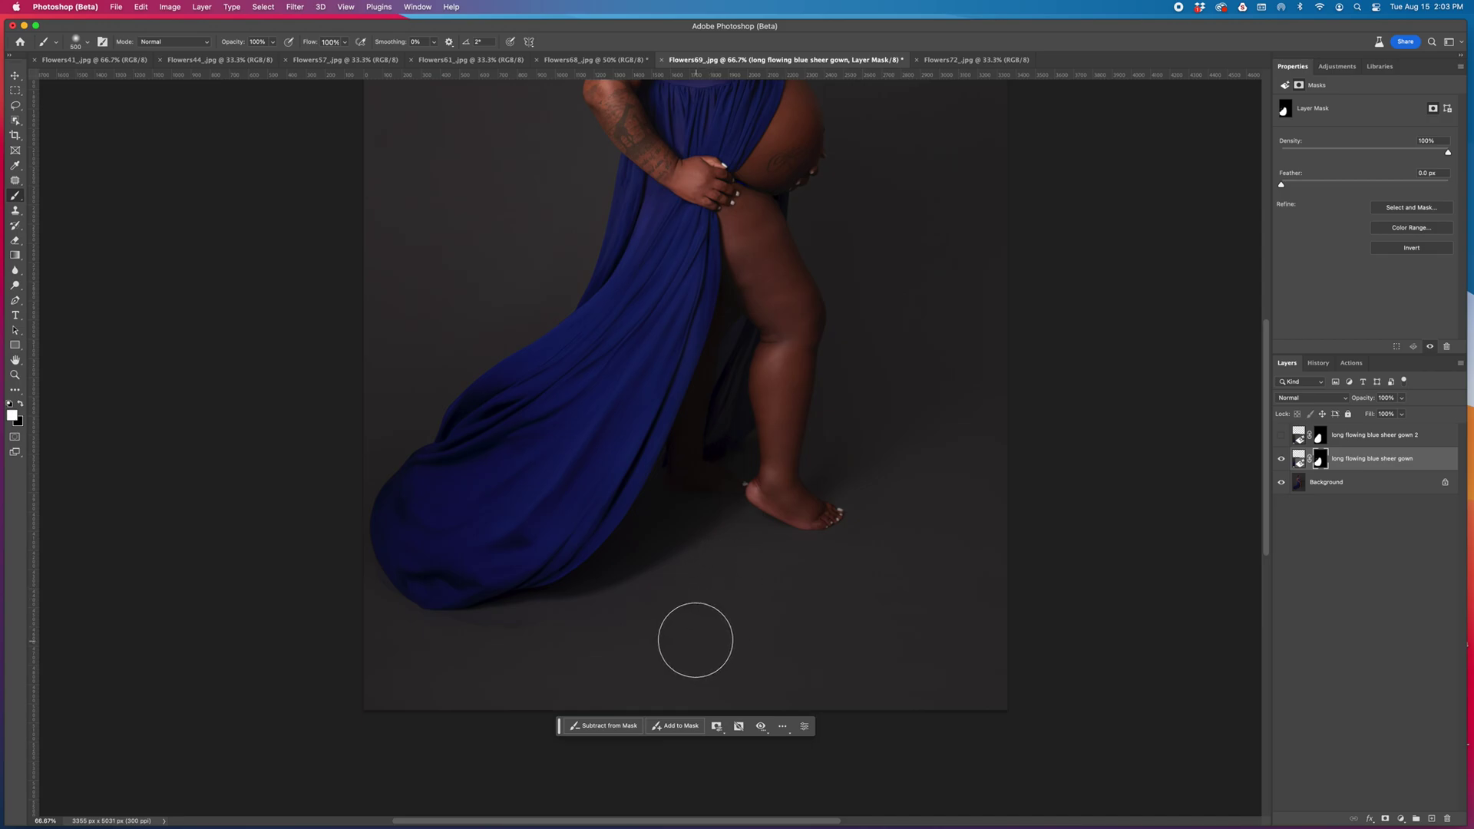
key("bracketleft")
key("bracketleft")
key("bracketleft")
key("bracketleft")
key("bracketleft")
key("BackSpace")
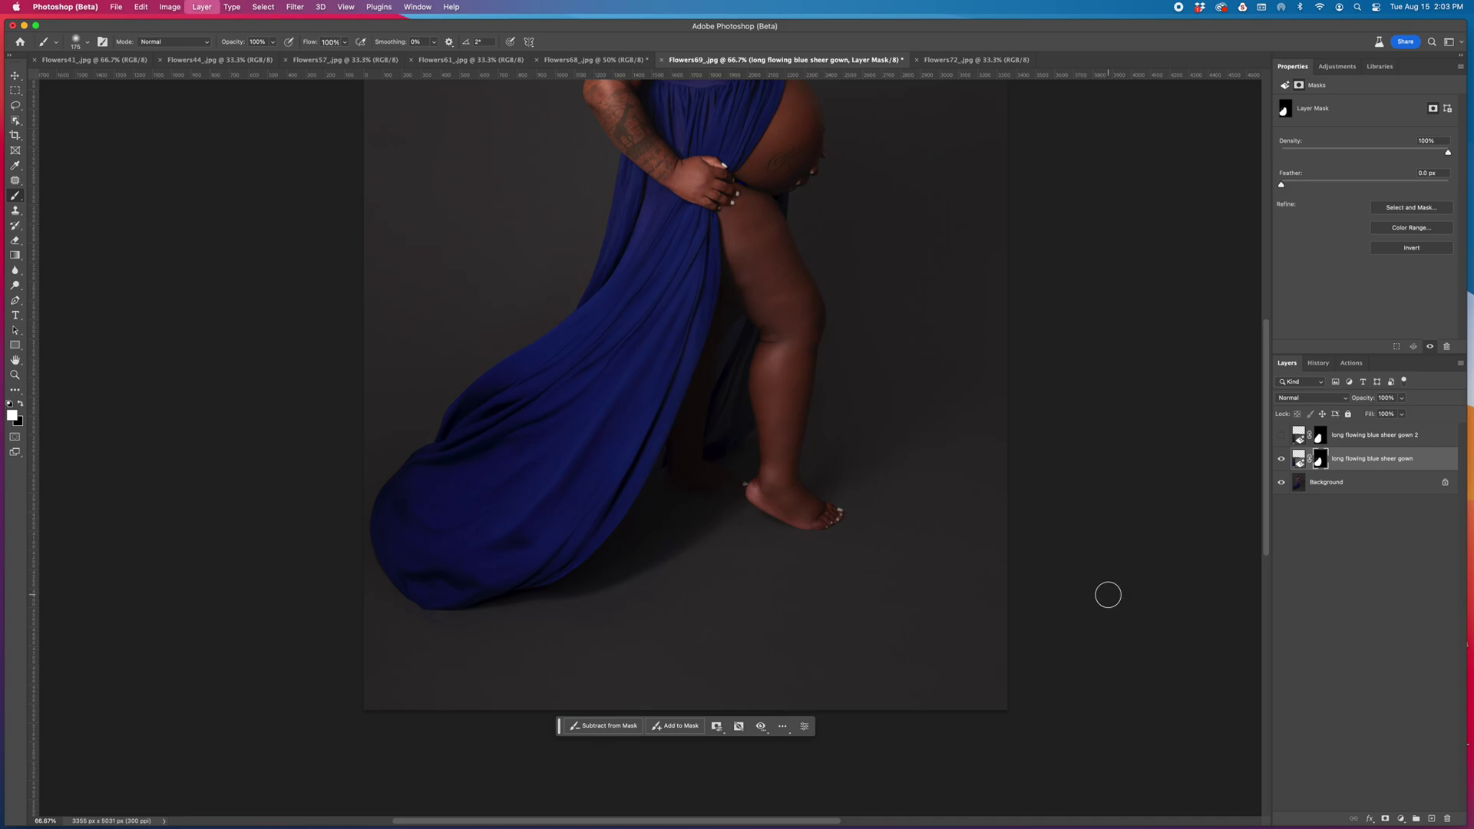
left_click(1409, 443)
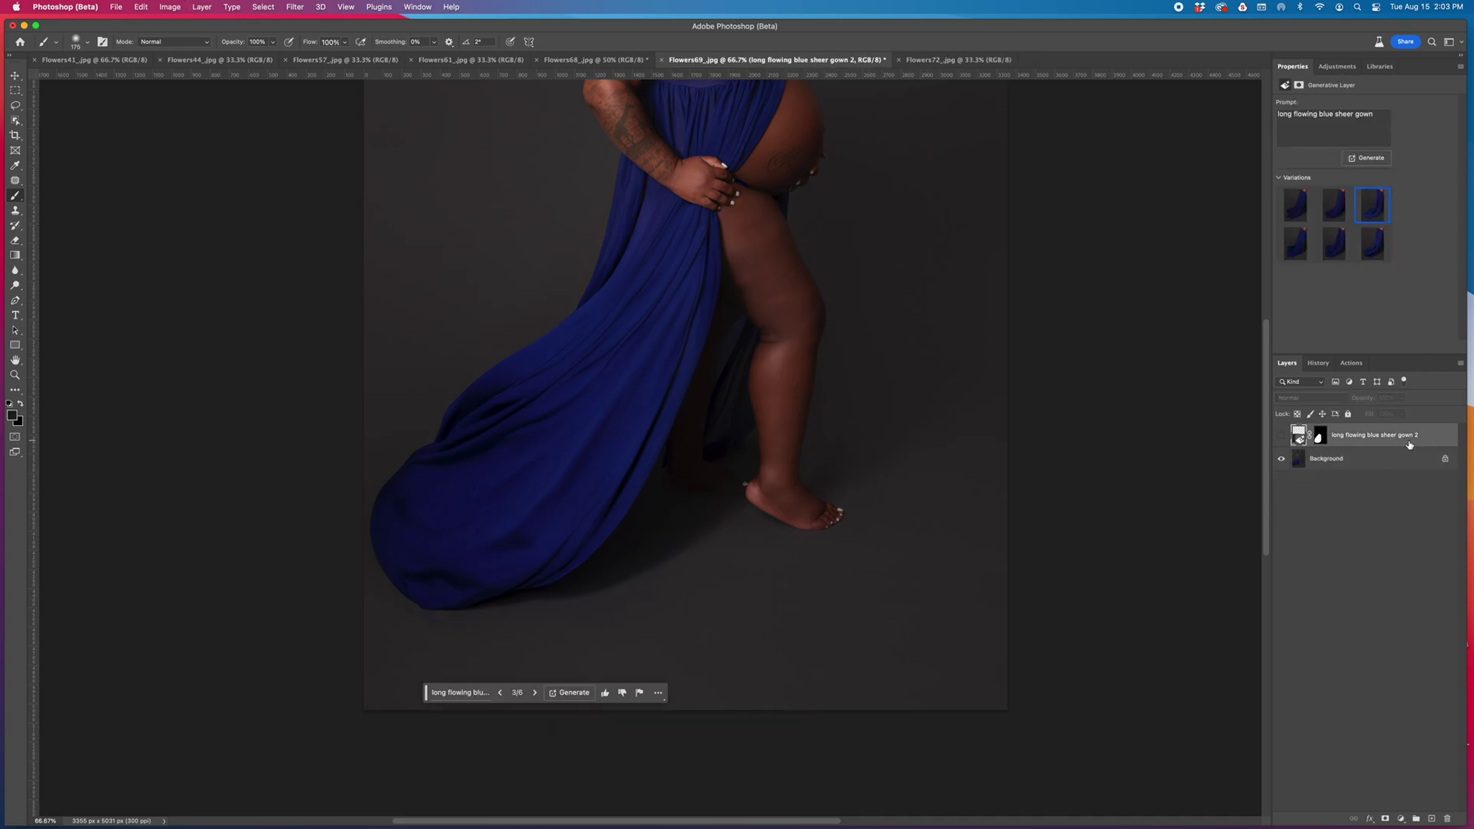
- Delete the 'long flowing blue sheer gown 2' layer, leaving only the Background
key("BackSpace")
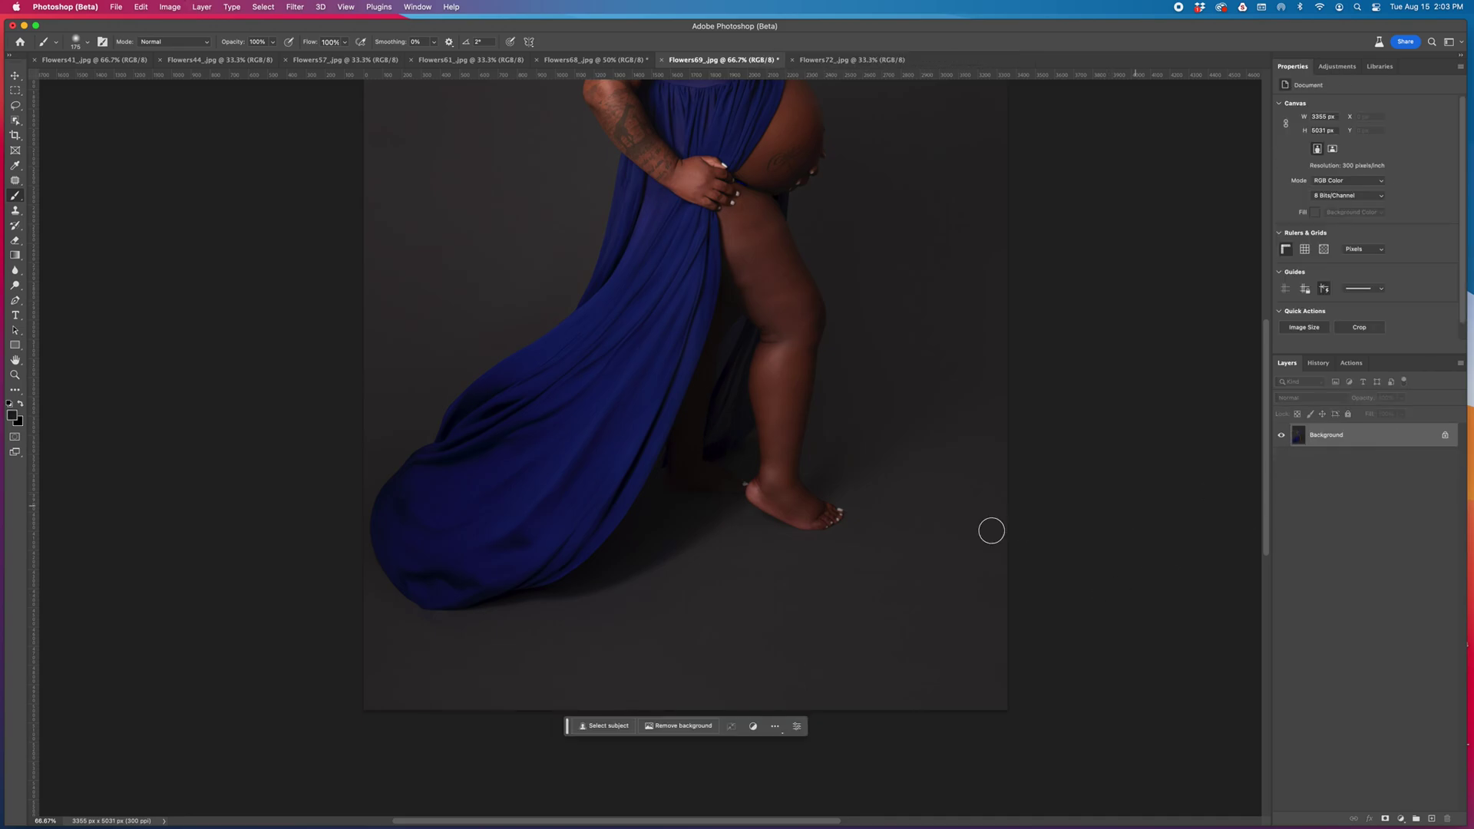
scroll(967, 538, "up", 5)
scroll(967, 538, "down", 5)
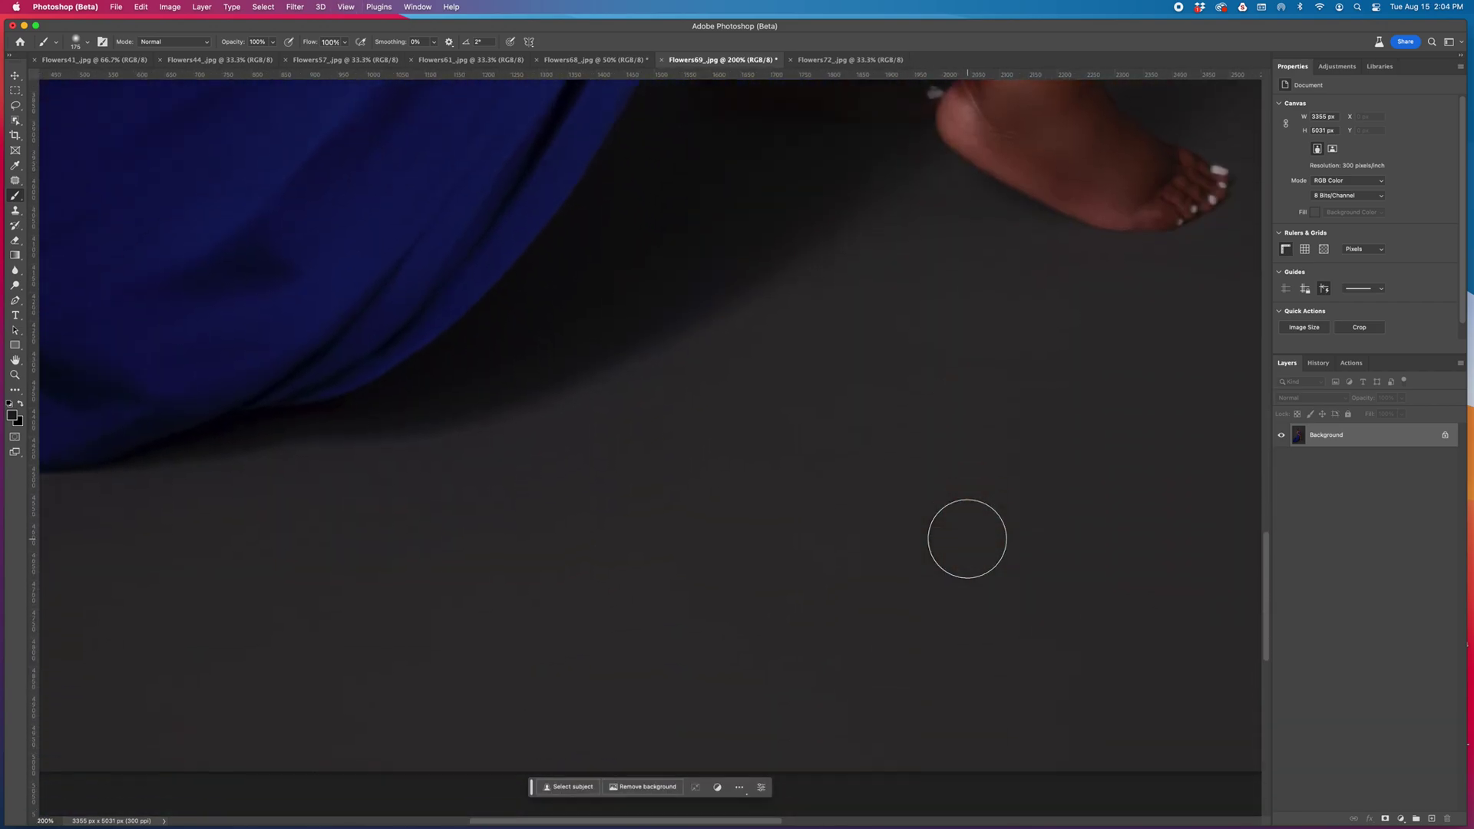
scroll(967, 538, "left", 5)
scroll(967, 539, "left", 2)
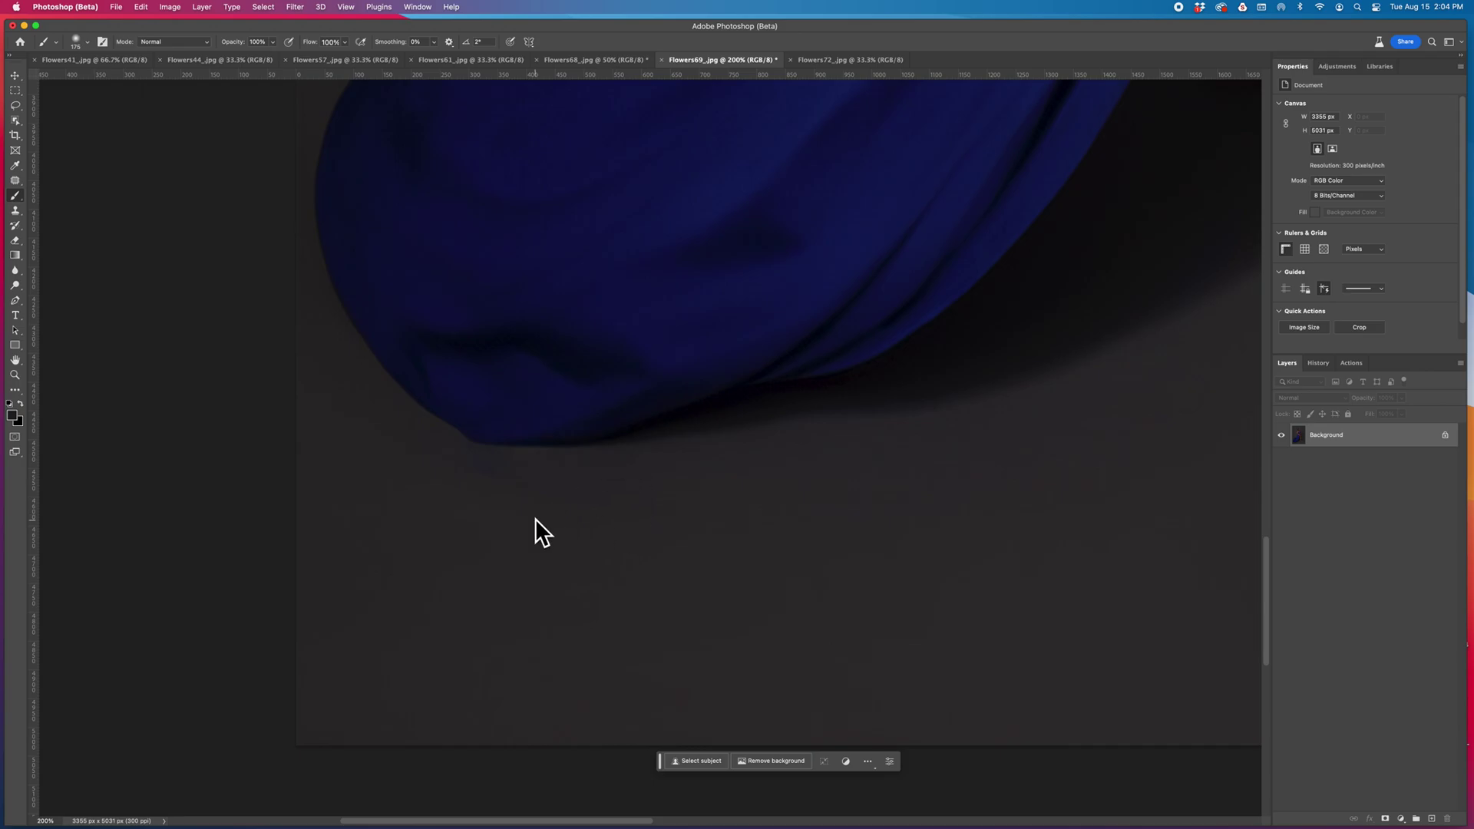
scroll(464, 560, "up", 1)
- Duplicate the Background and clone-stamp clean floor over the marks around the gown's hem
key("s")
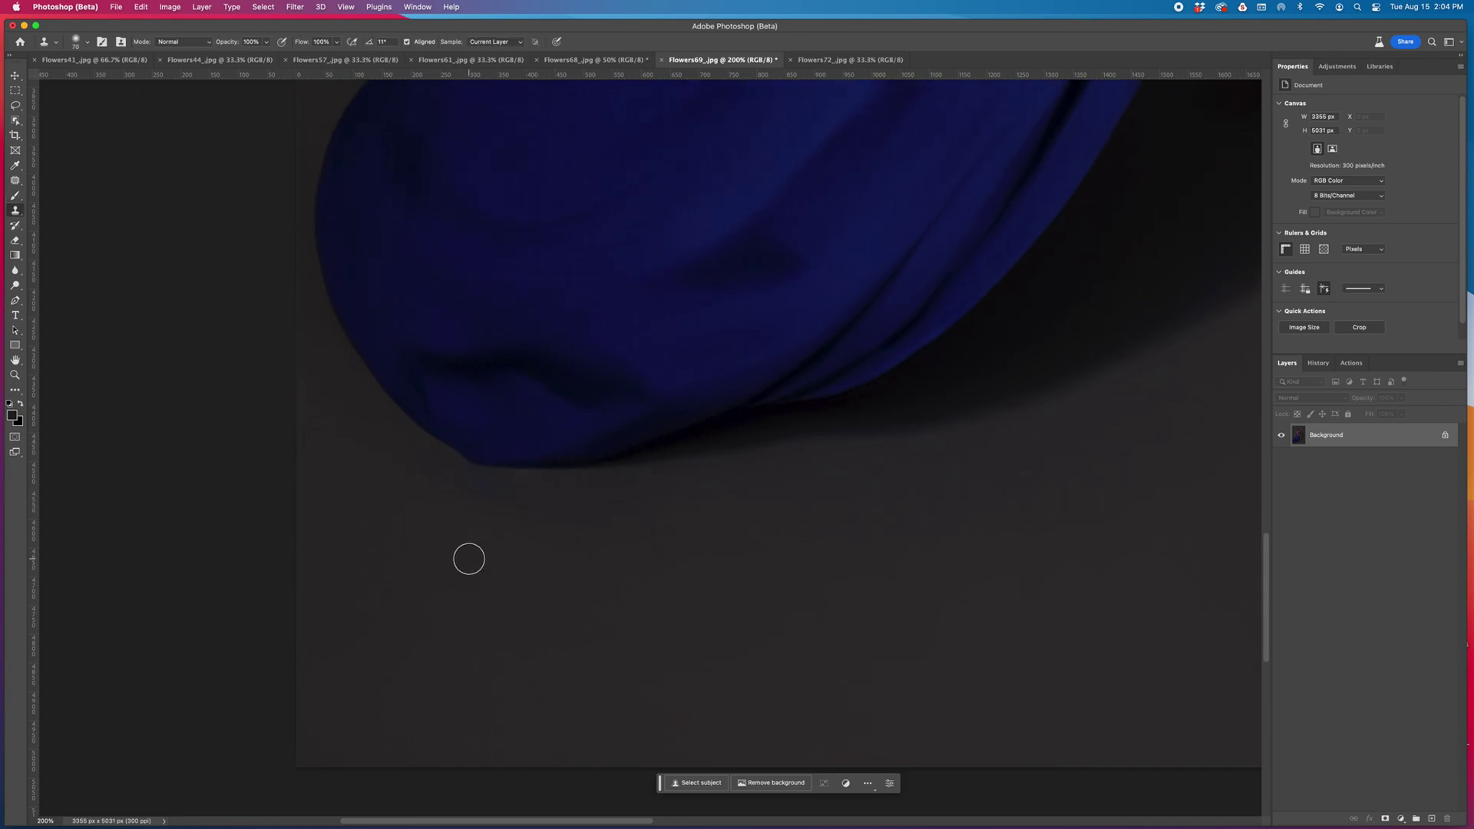
key("super+j")
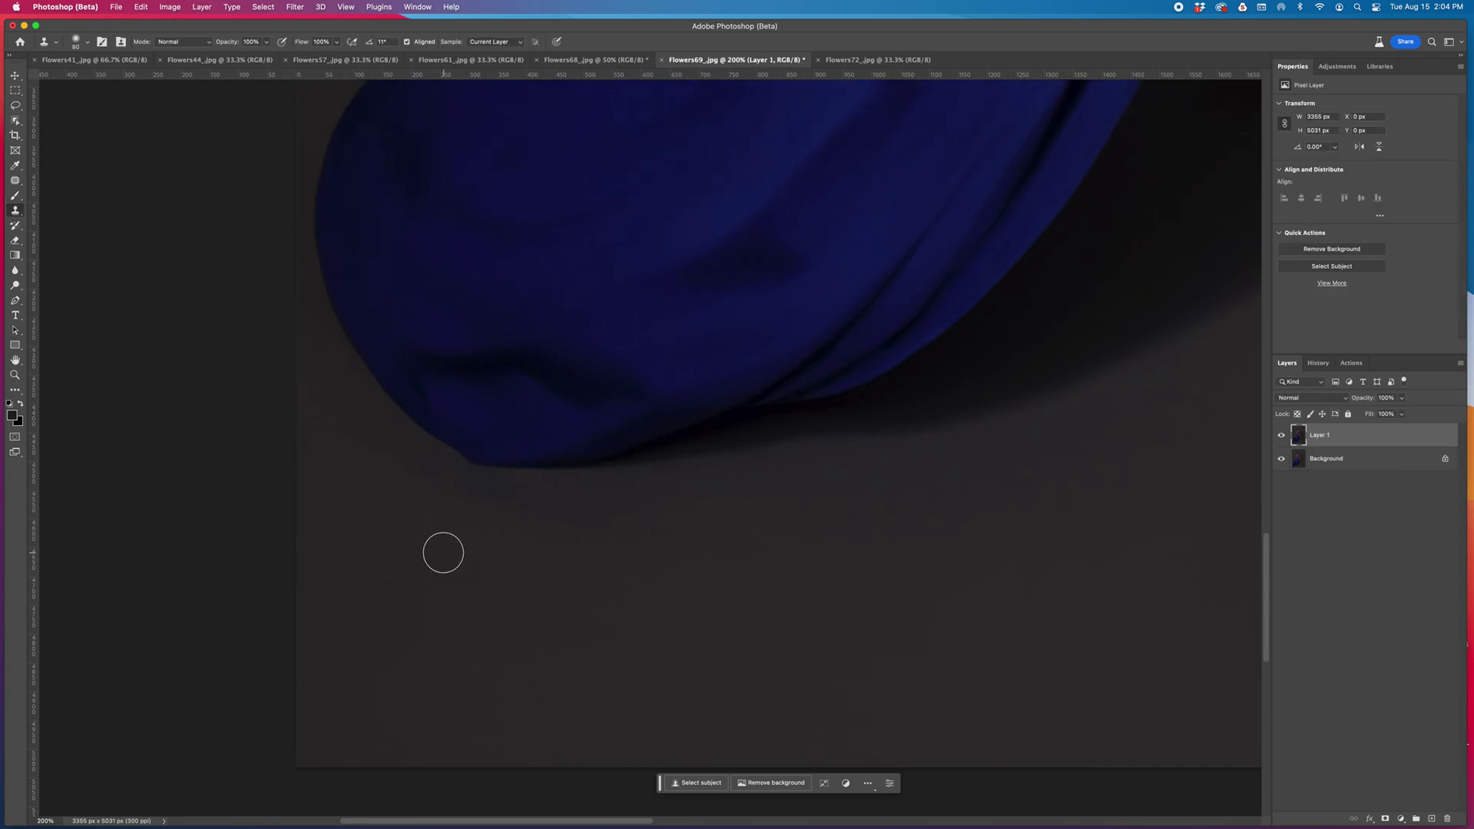
key("bracketright")
key("bracketright")
key("bracketright")
key("bracketleft")
key("bracketleft")
left_click(421, 518, "alt")
mouse_move(450, 491)
left_mouse_down()
mouse_move(705, 513)
mouse_move(817, 487)
mouse_move(684, 499)
mouse_move(564, 541)
mouse_move(525, 601)
mouse_move(541, 558)
mouse_move(736, 561)
mouse_move(575, 557)
left_mouse_up()
key("bracketright")
key("bracketright")
key("bracketright")
key("bracketright")
left_click(527, 598, "alt")
mouse_move(402, 500)
left_mouse_down()
mouse_move(355, 493)
mouse_move(330, 532)
left_mouse_up()
key("bracketleft")
key("bracketleft")
key("bracketleft")
mouse_move(329, 405)
left_mouse_down()
mouse_move(296, 345)
mouse_move(311, 360)
left_mouse_up()
- Merge the floor cleanup layer down into the Background and save the file
scroll(292, 538, "up", 3)
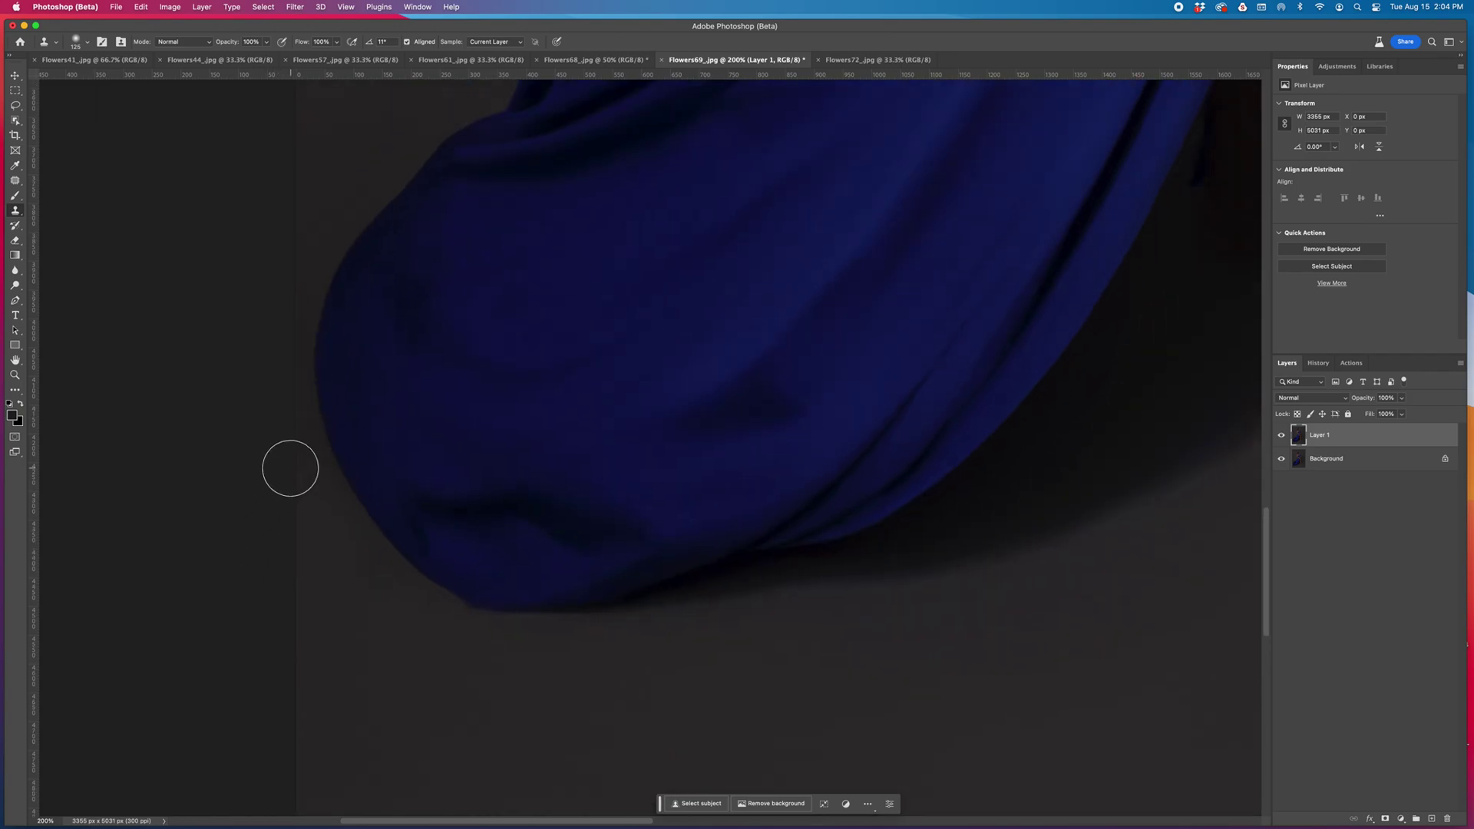
key("super+minus")
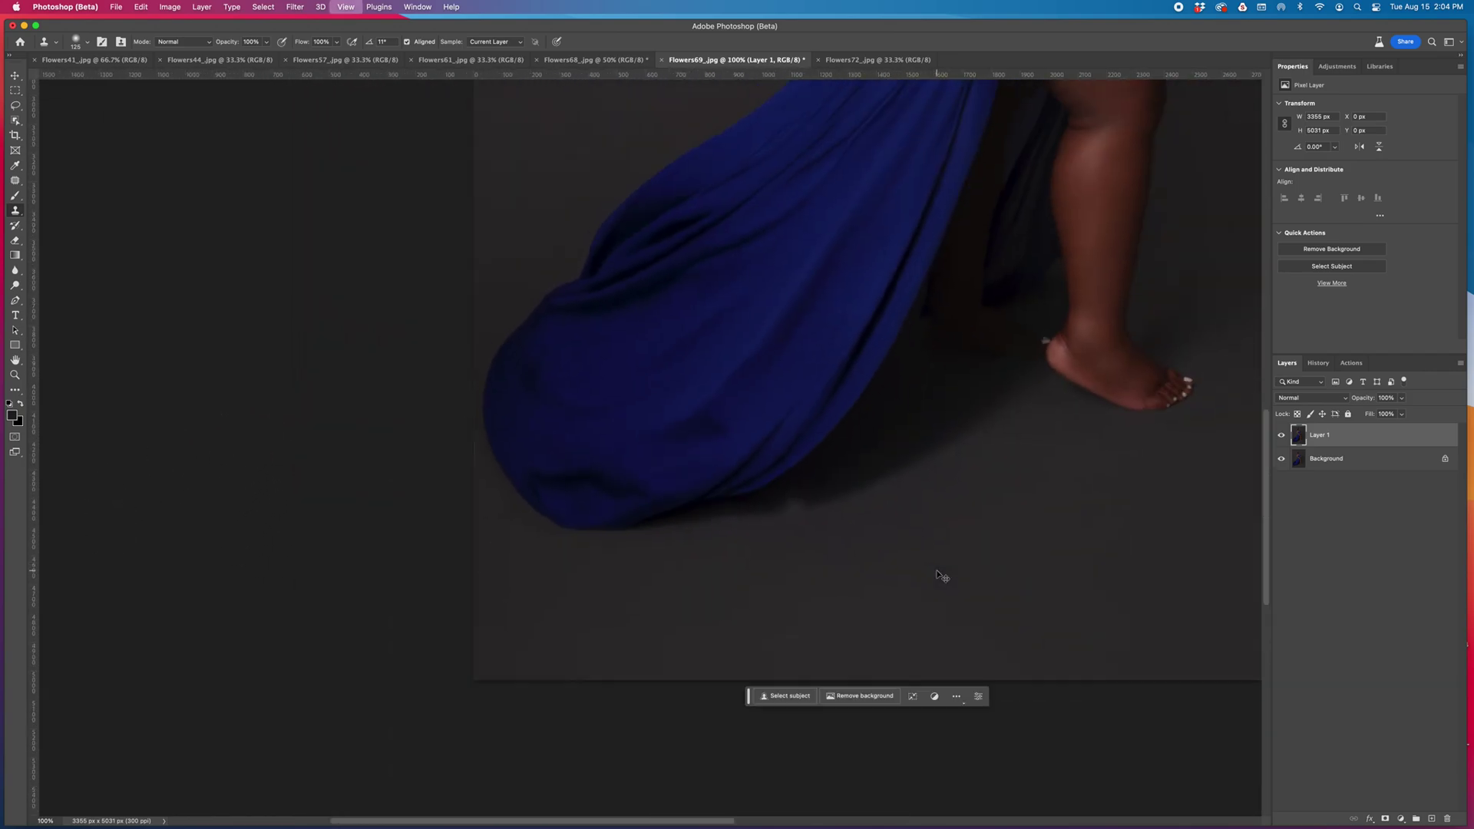
key("super+minus")
key("super+minus")
key("super+e")
key("super+s")
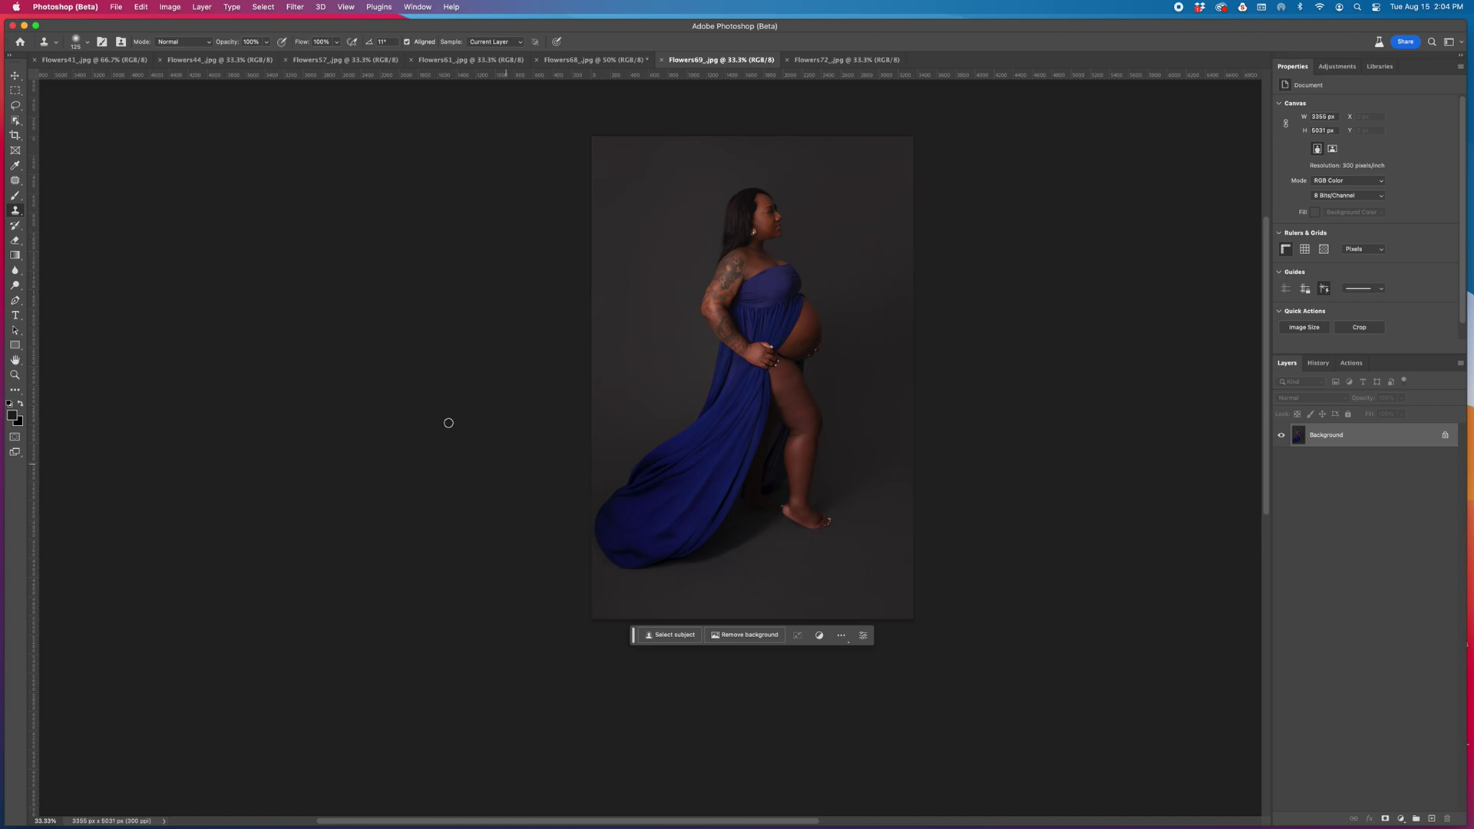
left_click(17, 108)
- Lasso the floor left of the dress and generate 'long flowing blue sheer gown' into it
mouse_move(729, 351)
left_mouse_down()
mouse_move(654, 325)
mouse_move(625, 397)
mouse_move(623, 488)
mouse_move(683, 492)
mouse_move(722, 472)
mouse_move(732, 359)
left_mouse_up()
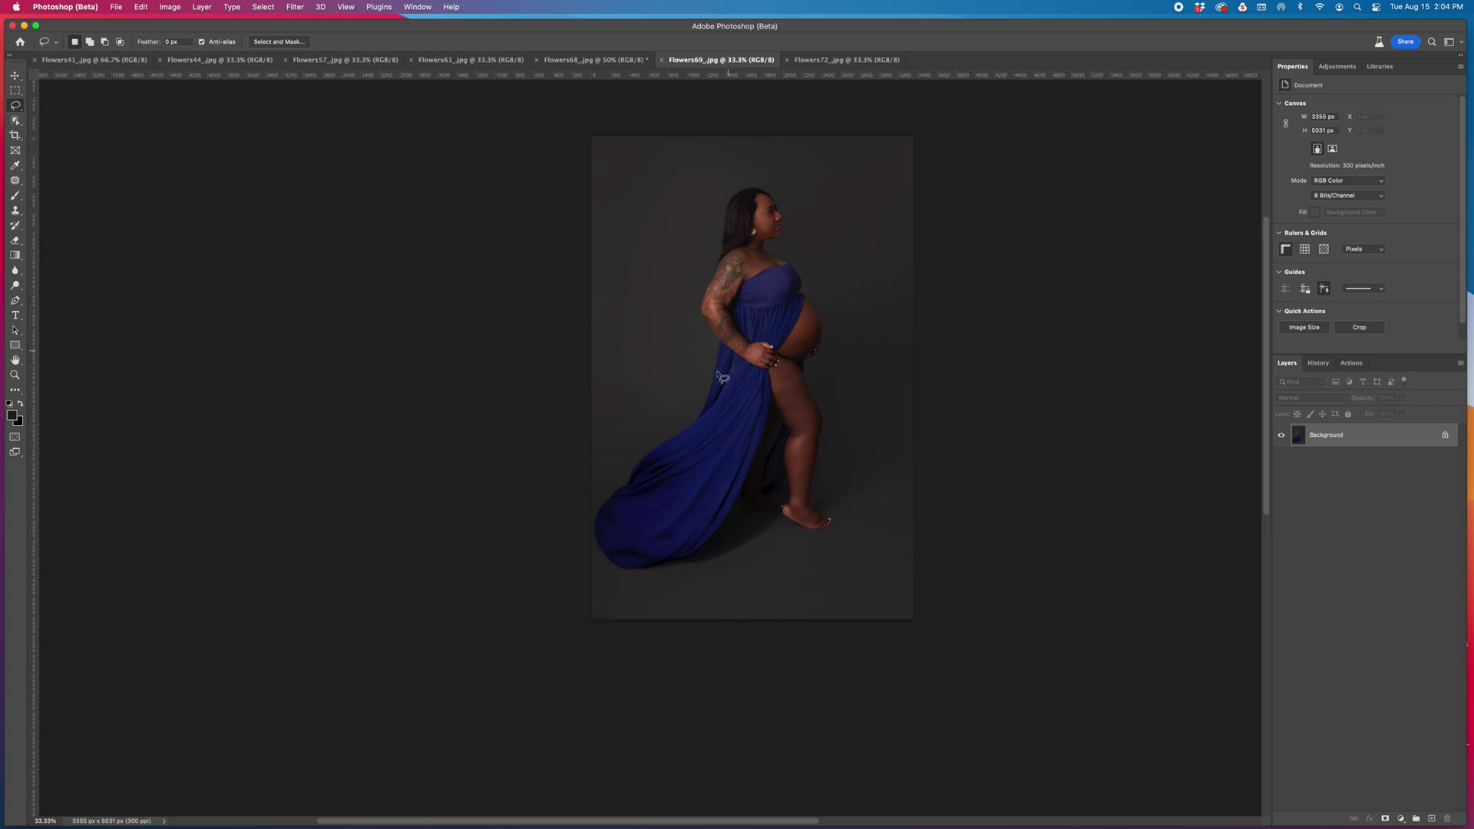
left_click(599, 512)
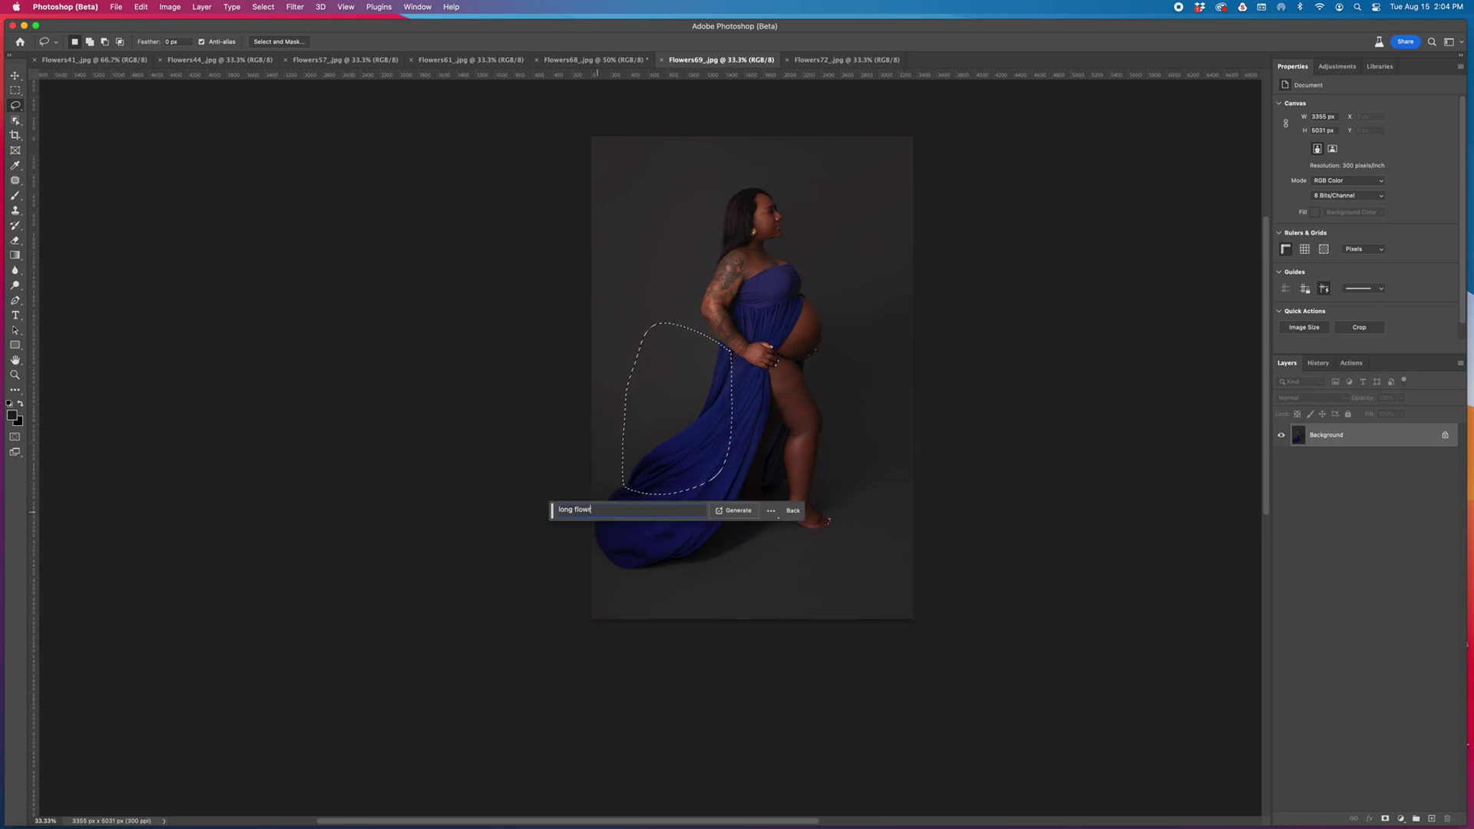
type("long flowing blue sheer gown")
left_click(738, 511)
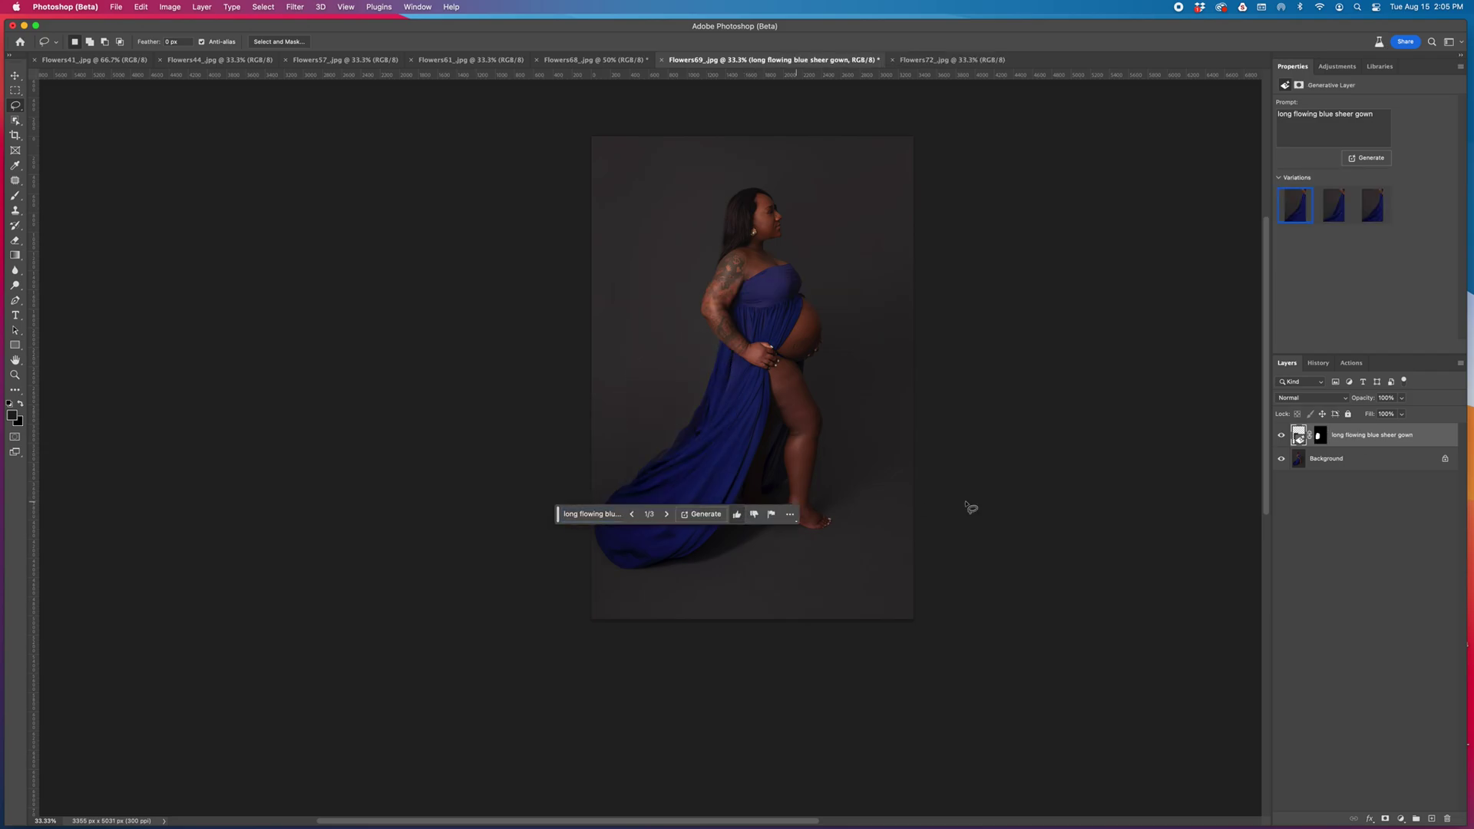
- Compare gown variations 1 and 2 against the original, then delete the generated layer
left_click(1335, 215)
left_click(1292, 216)
left_click(1281, 436)
left_click(1280, 436)
left_click(1280, 436)
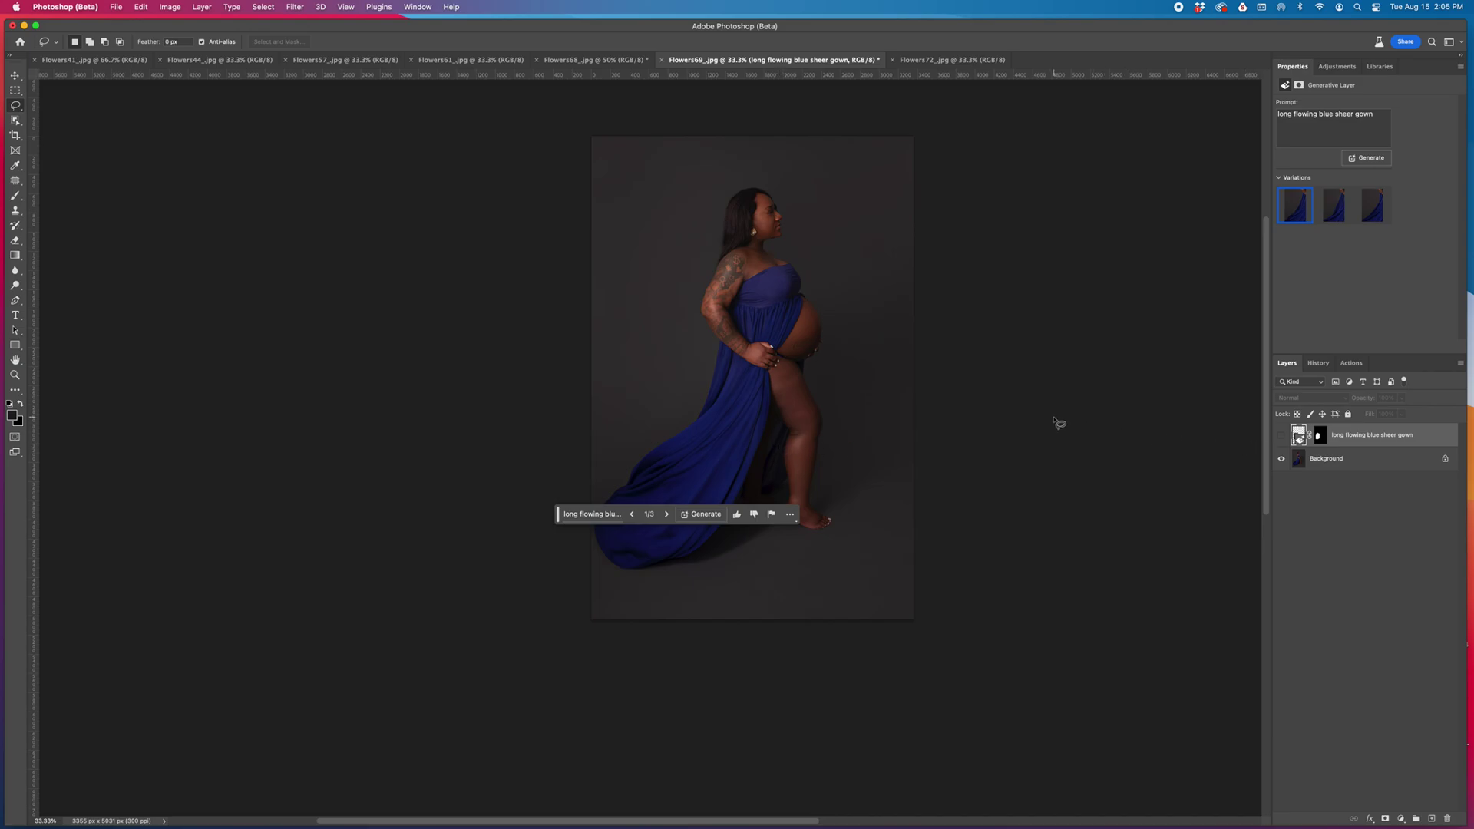
key("BackSpace")
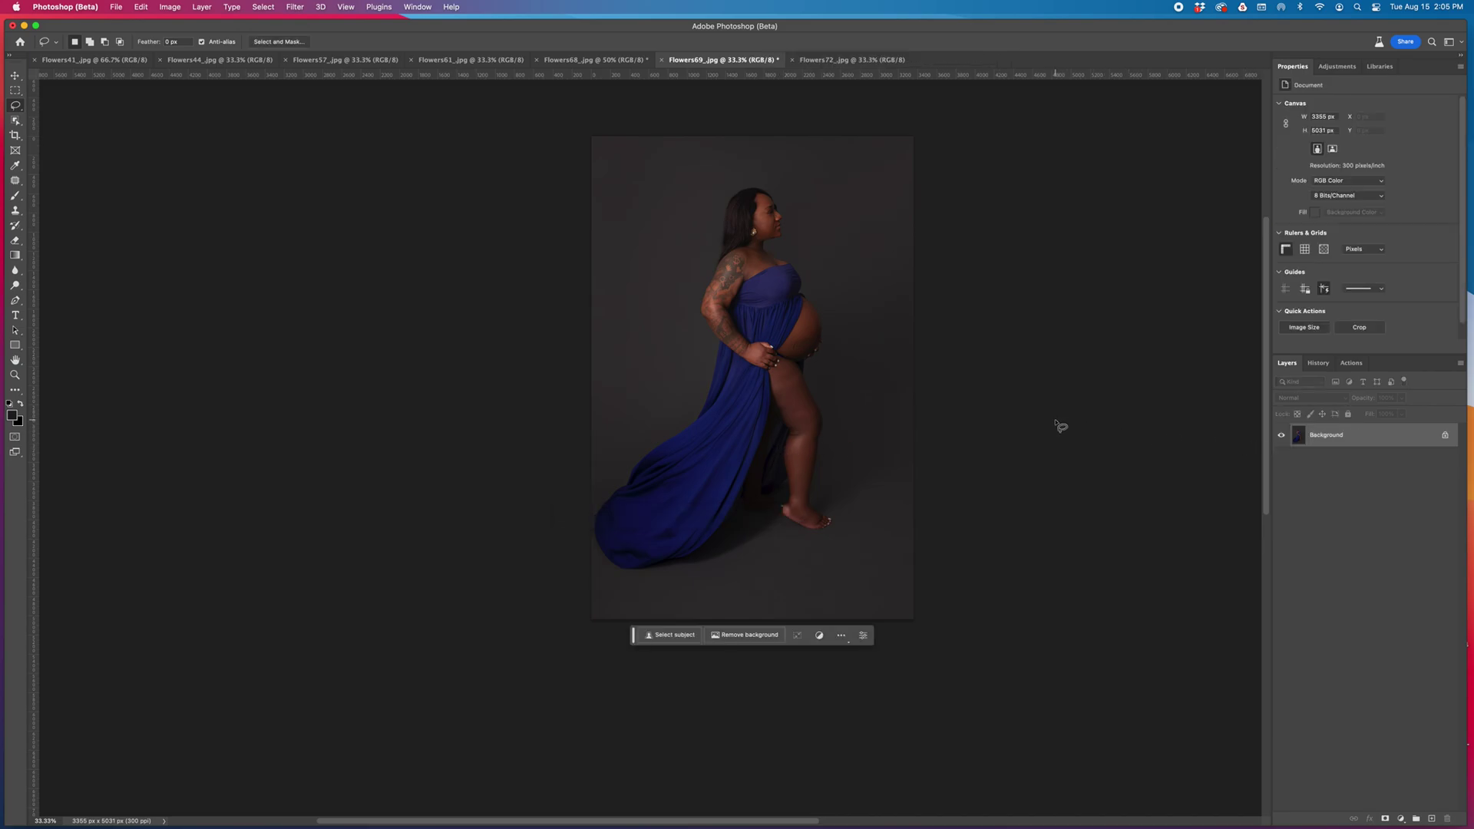
scroll(1055, 427, "up", 2)
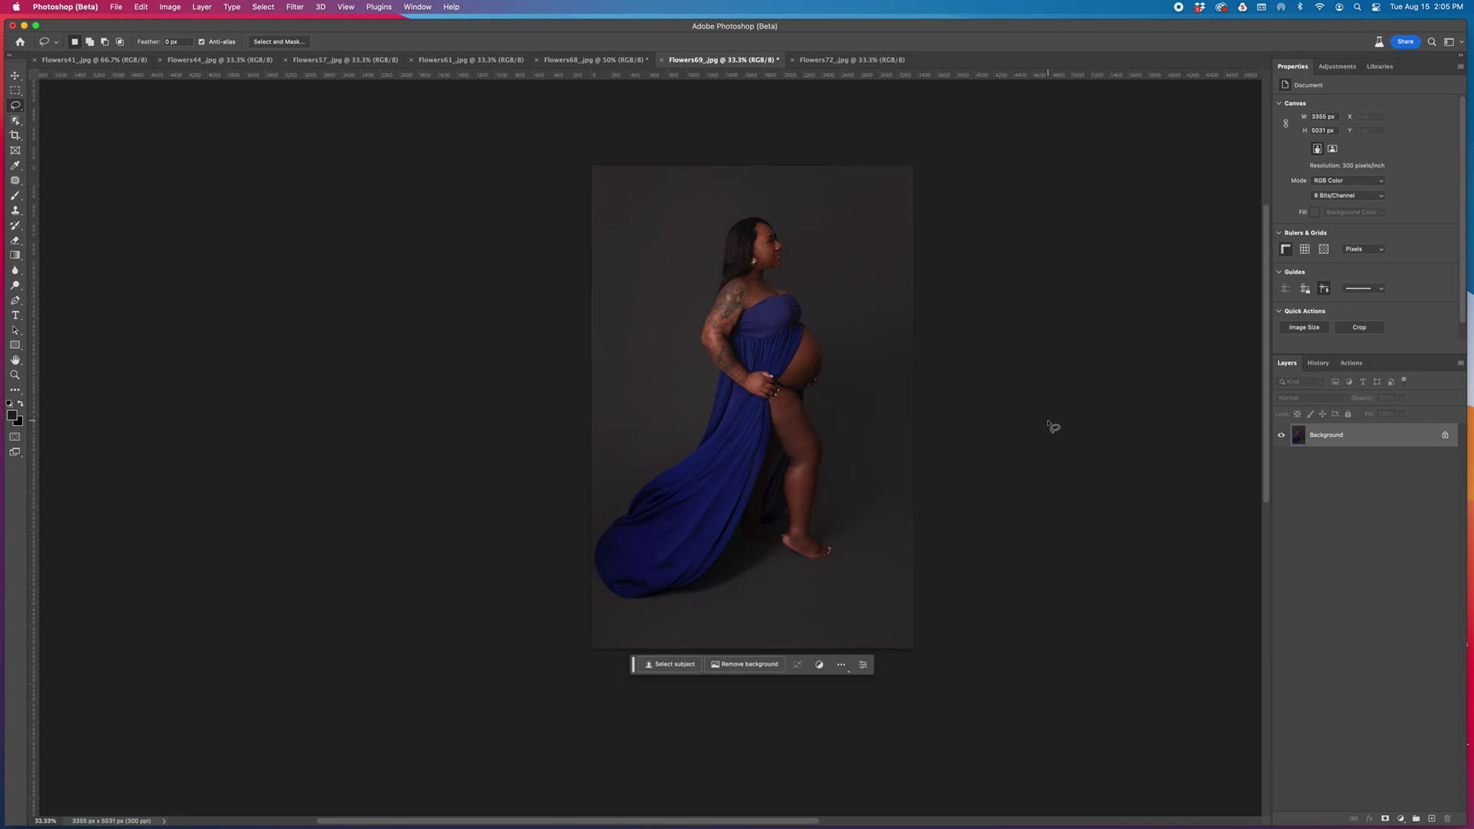